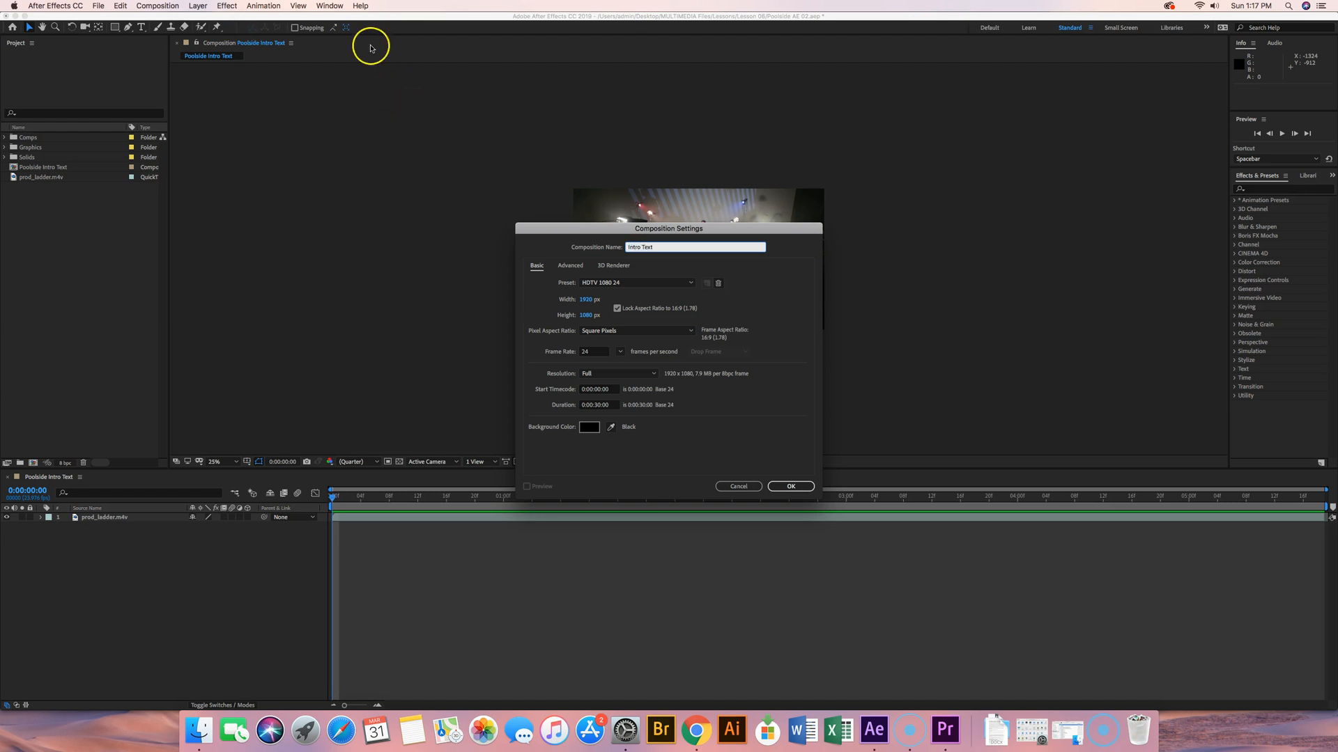
Step: Create the Intro Text composition with the HDTV 1080 24 preset and the Classic 3D renderer
left_click(605, 283)
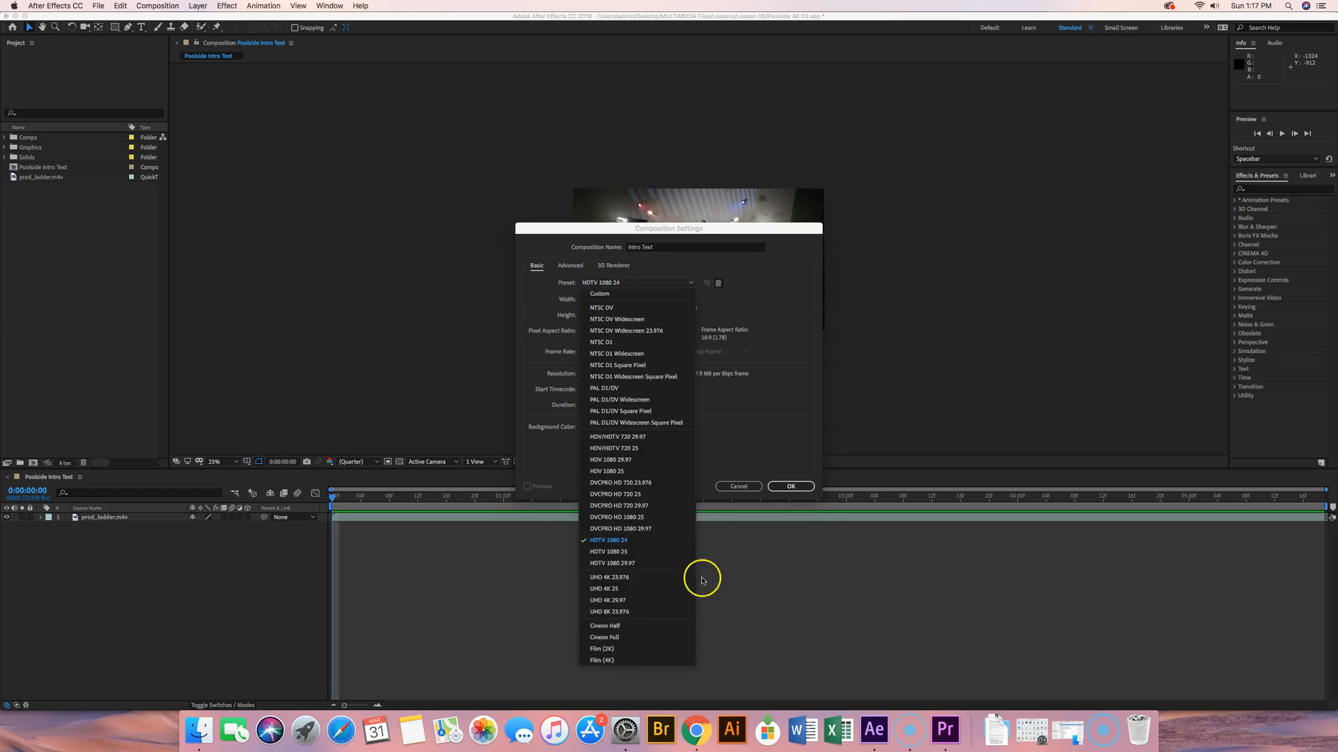
left_click(628, 542)
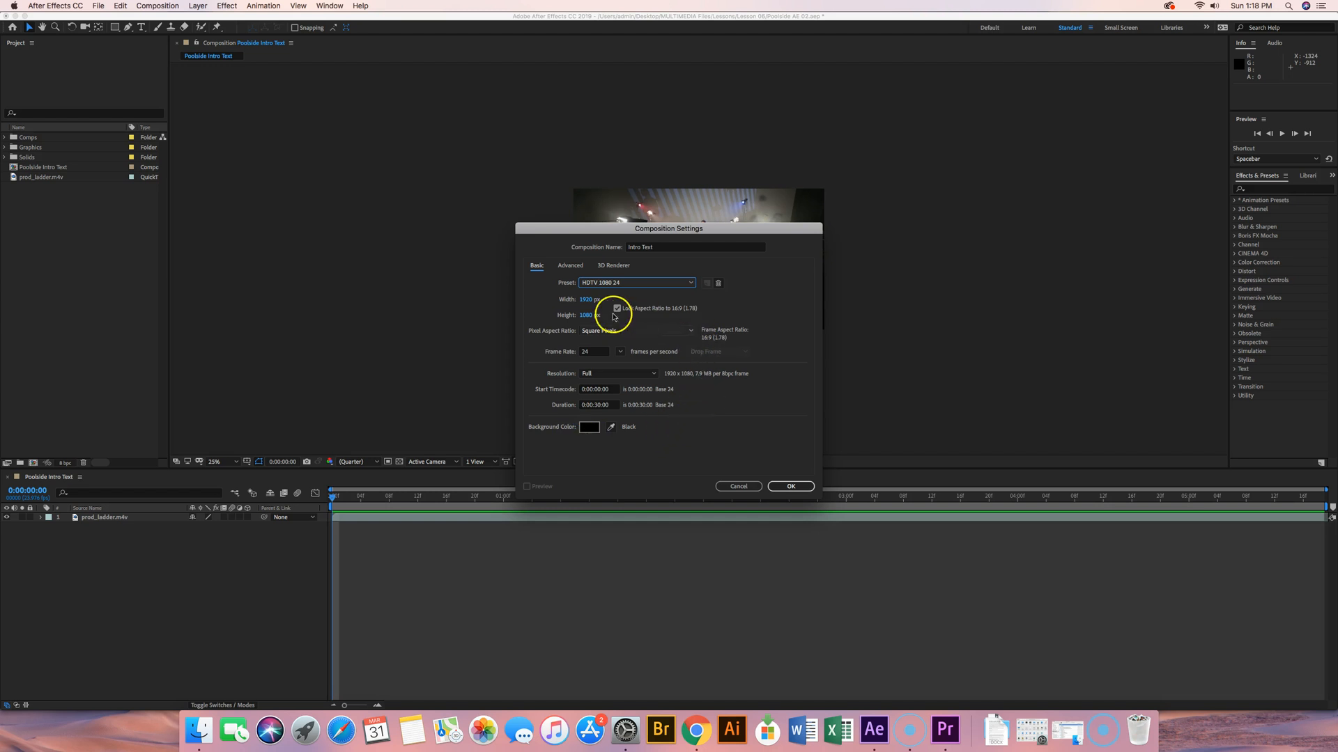
left_click(576, 267)
left_click(626, 271)
left_click(543, 268)
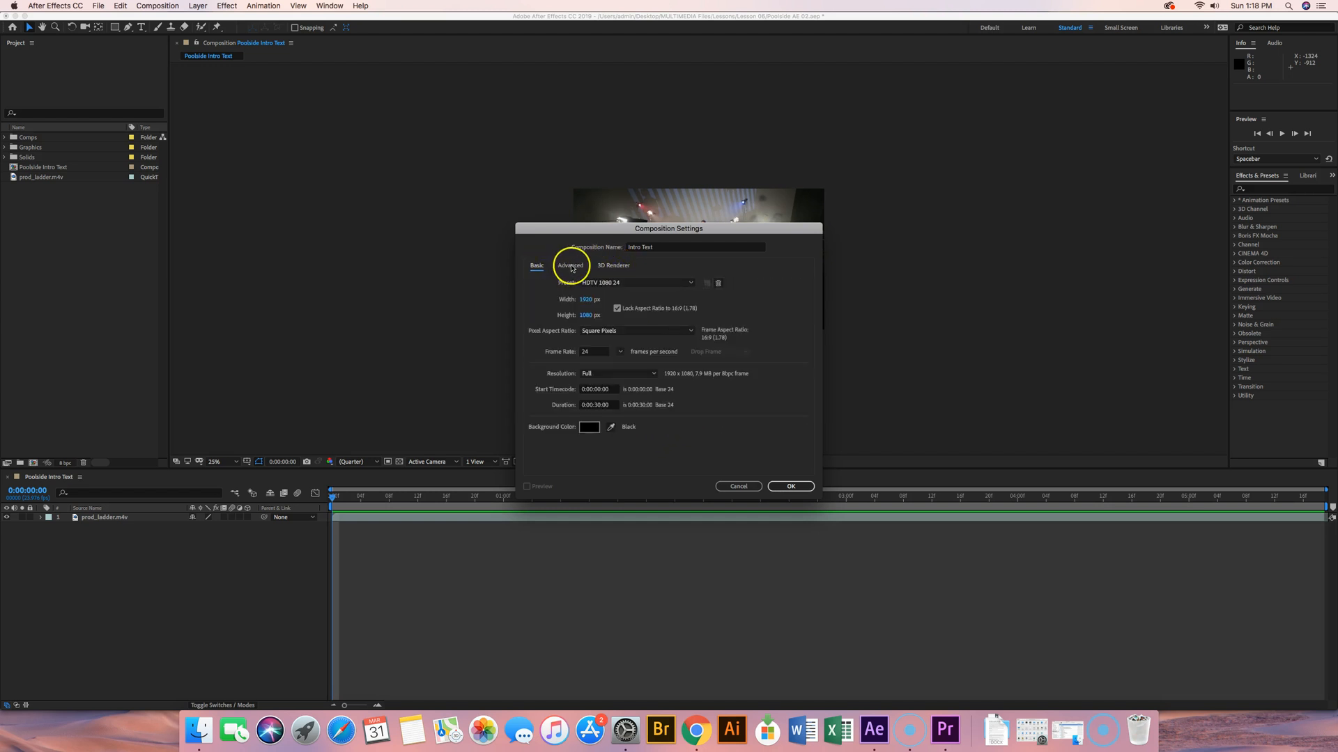
left_click(570, 268)
left_click(612, 269)
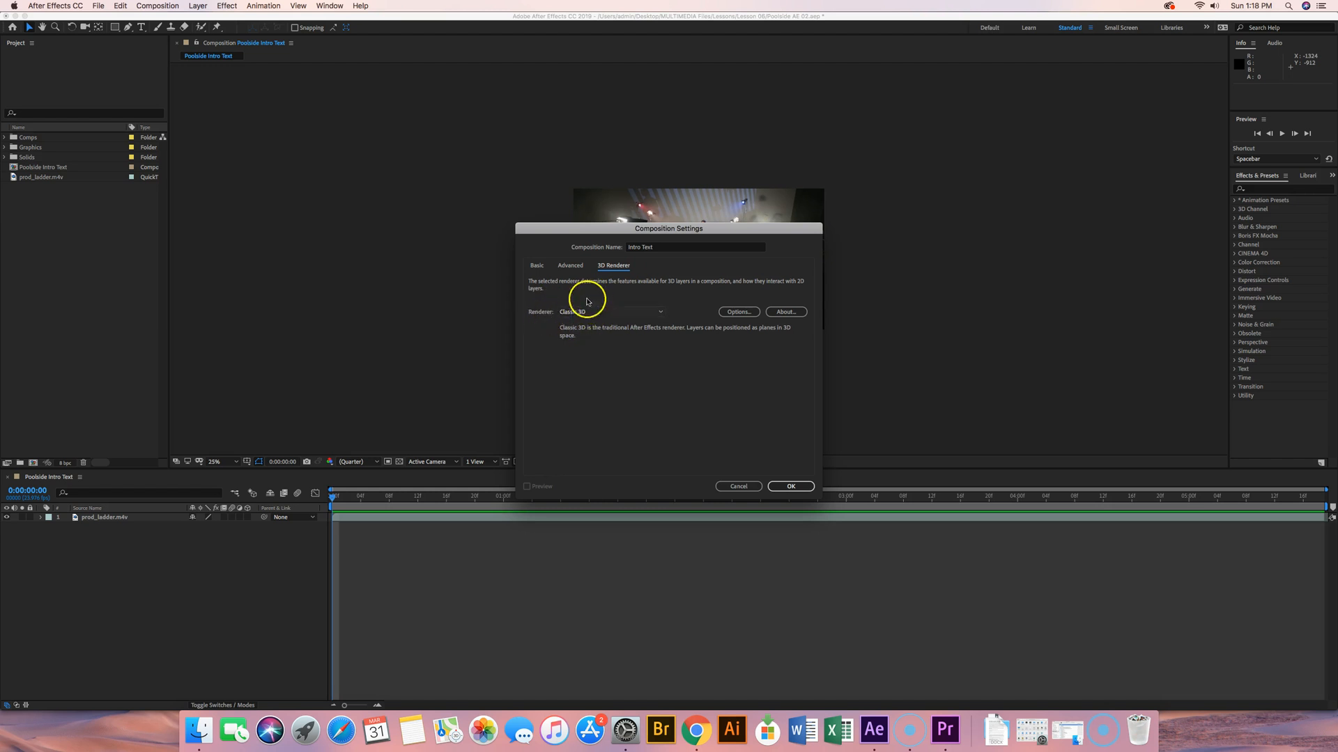
left_click(636, 311)
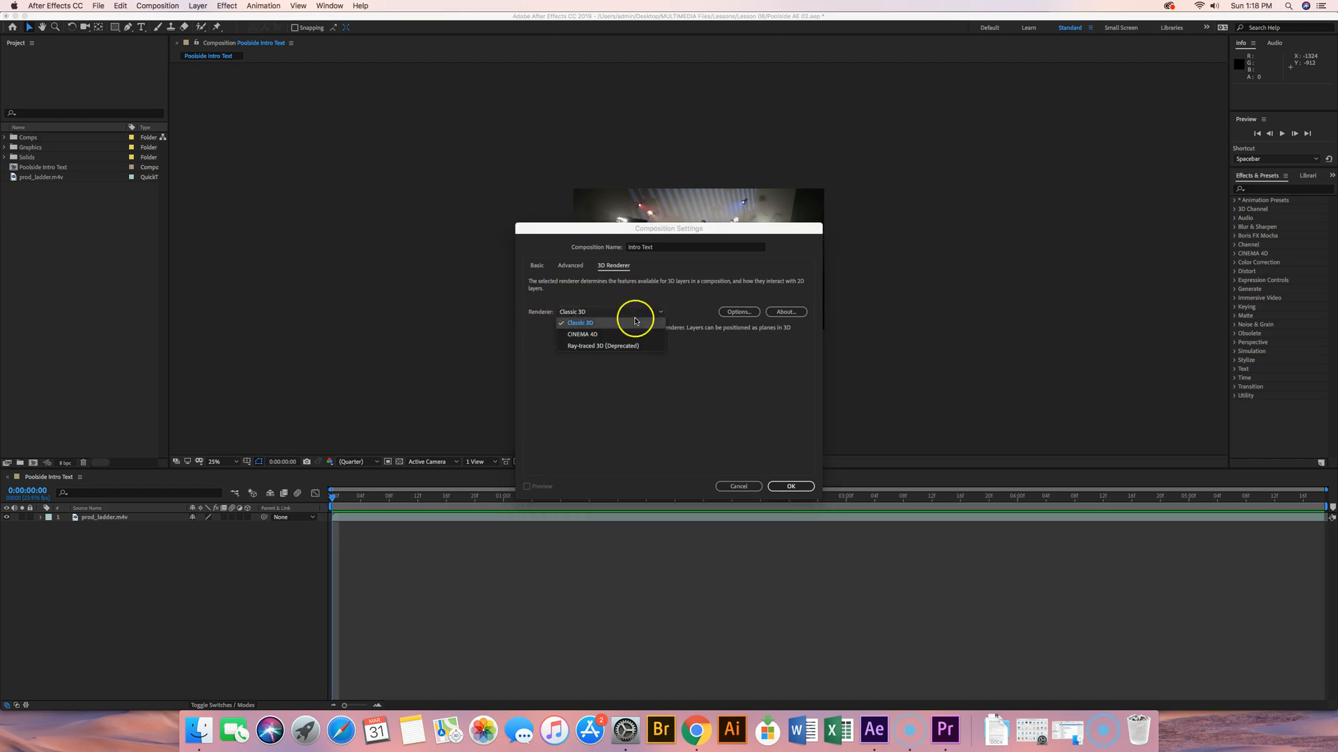
left_click(585, 319)
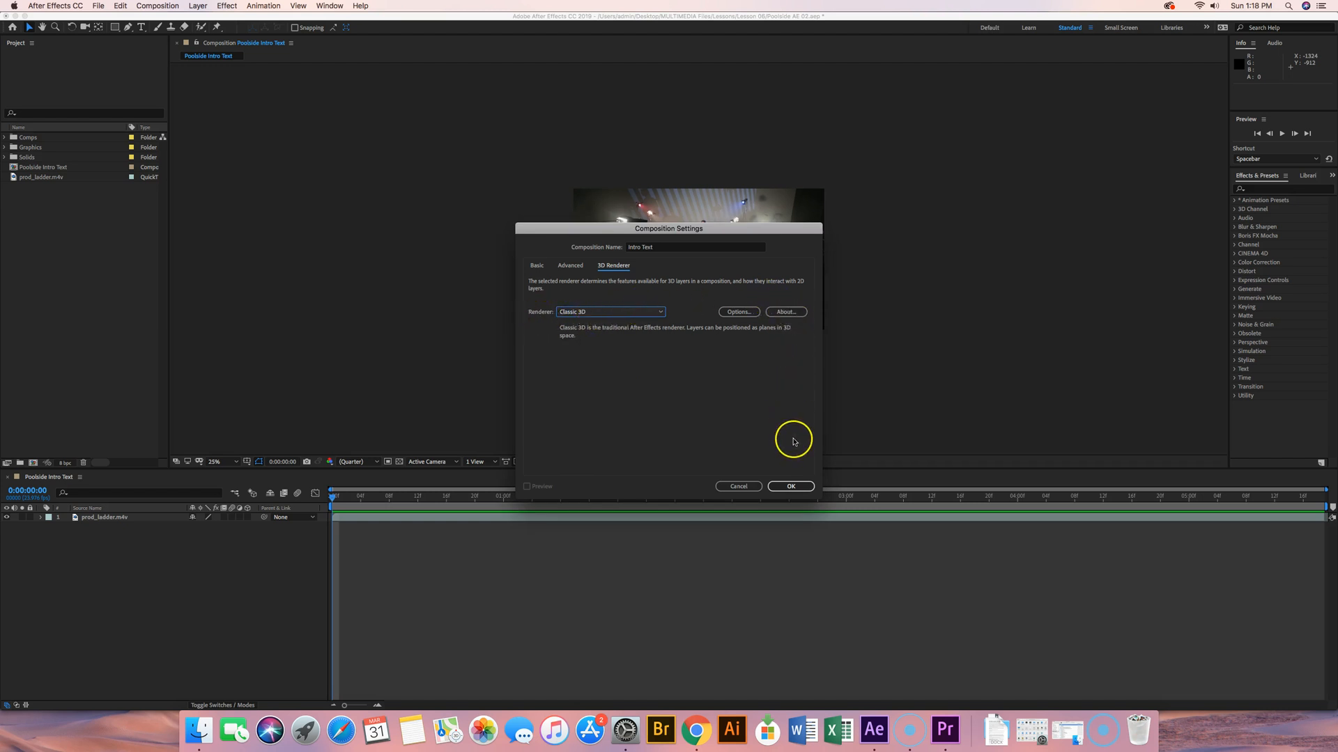
left_click(791, 486)
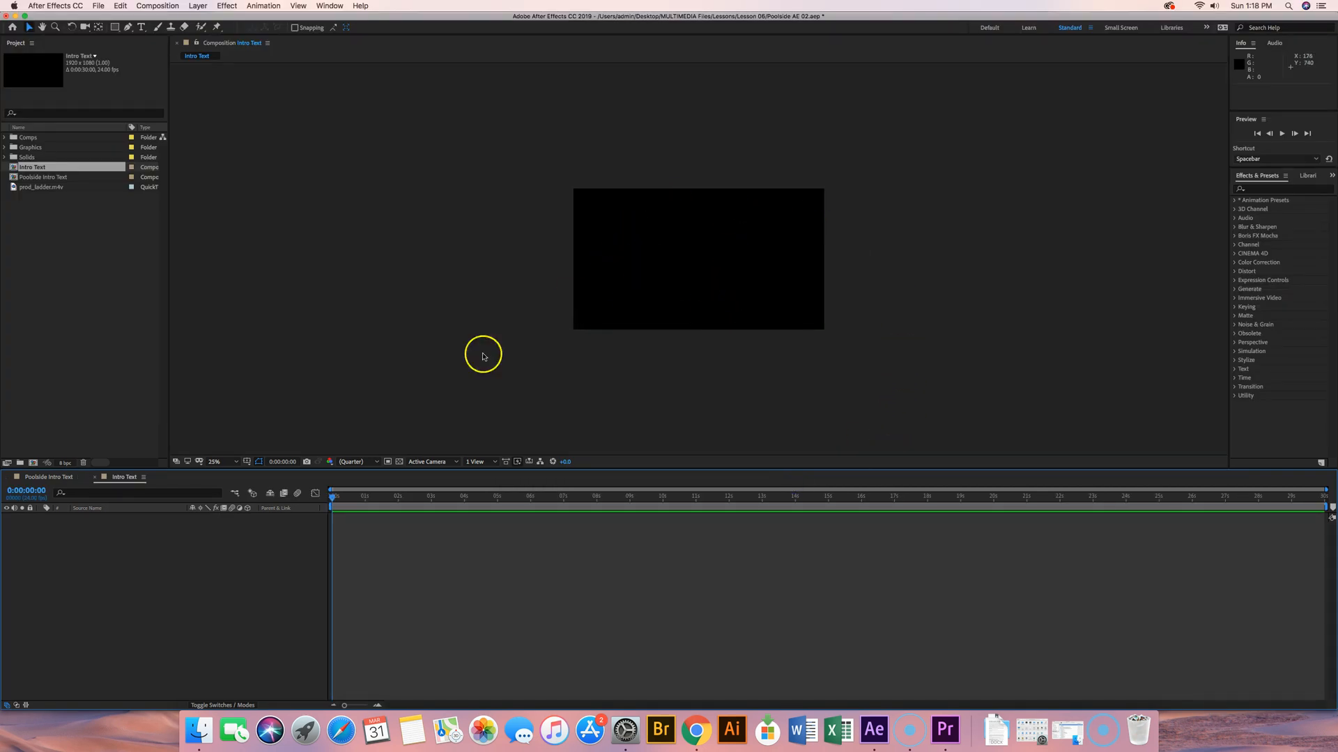
Step: Add a new text layer to the Intro Text composition reading "if we make it"
left_click(236, 462)
left_click(236, 477)
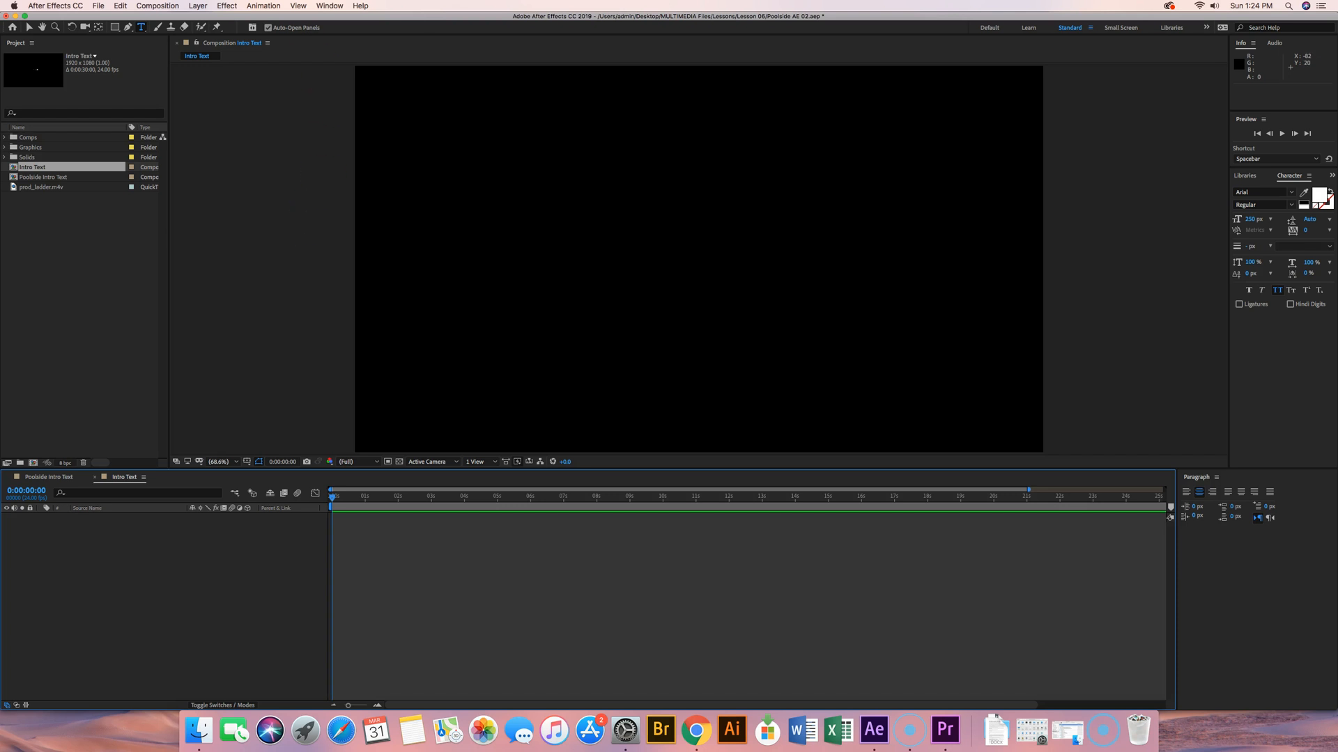
left_click(203, 7)
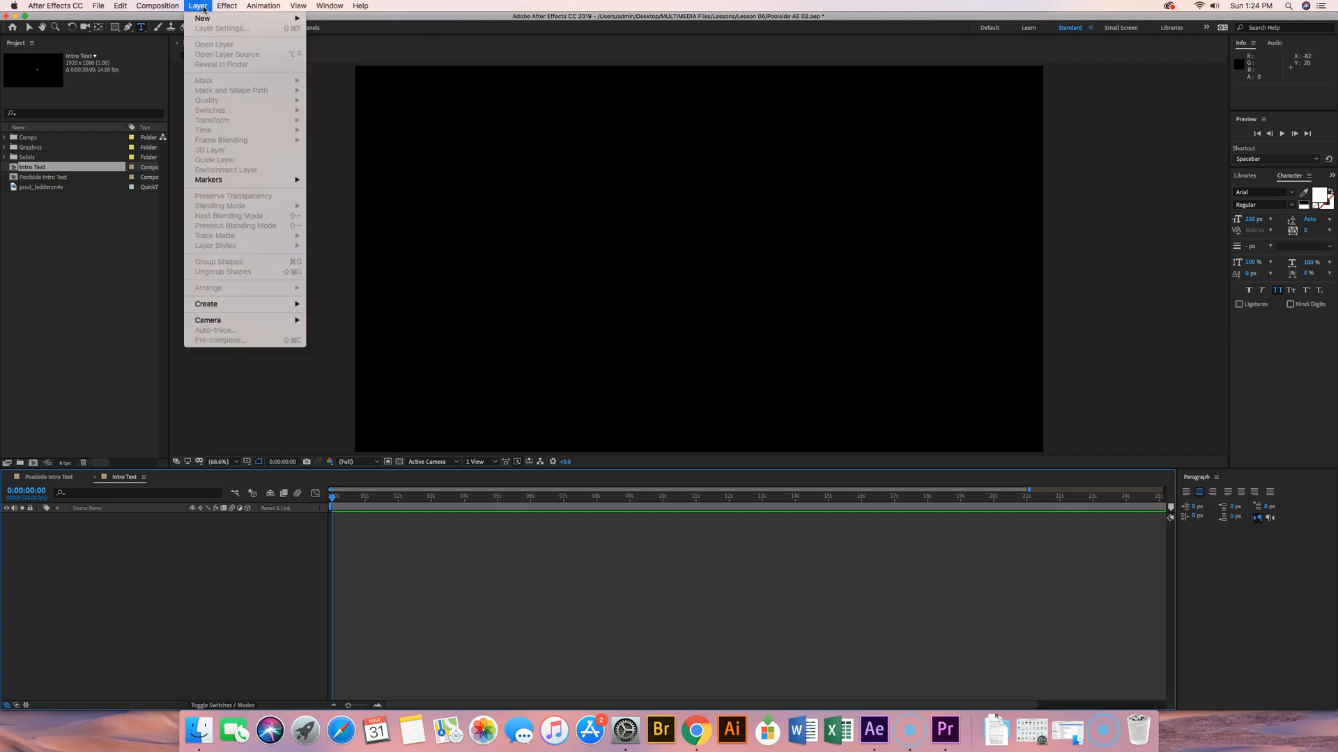
left_click(203, 18)
left_click(324, 21)
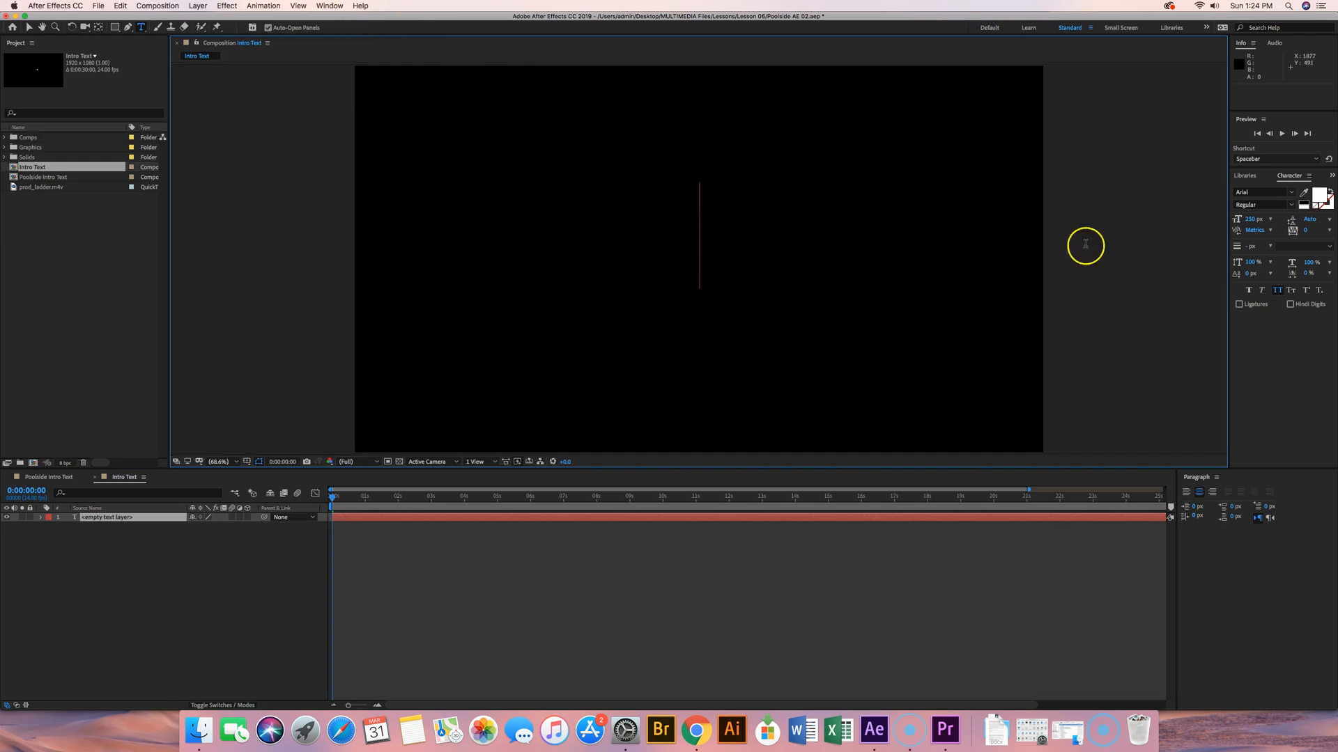
left_click(1270, 220)
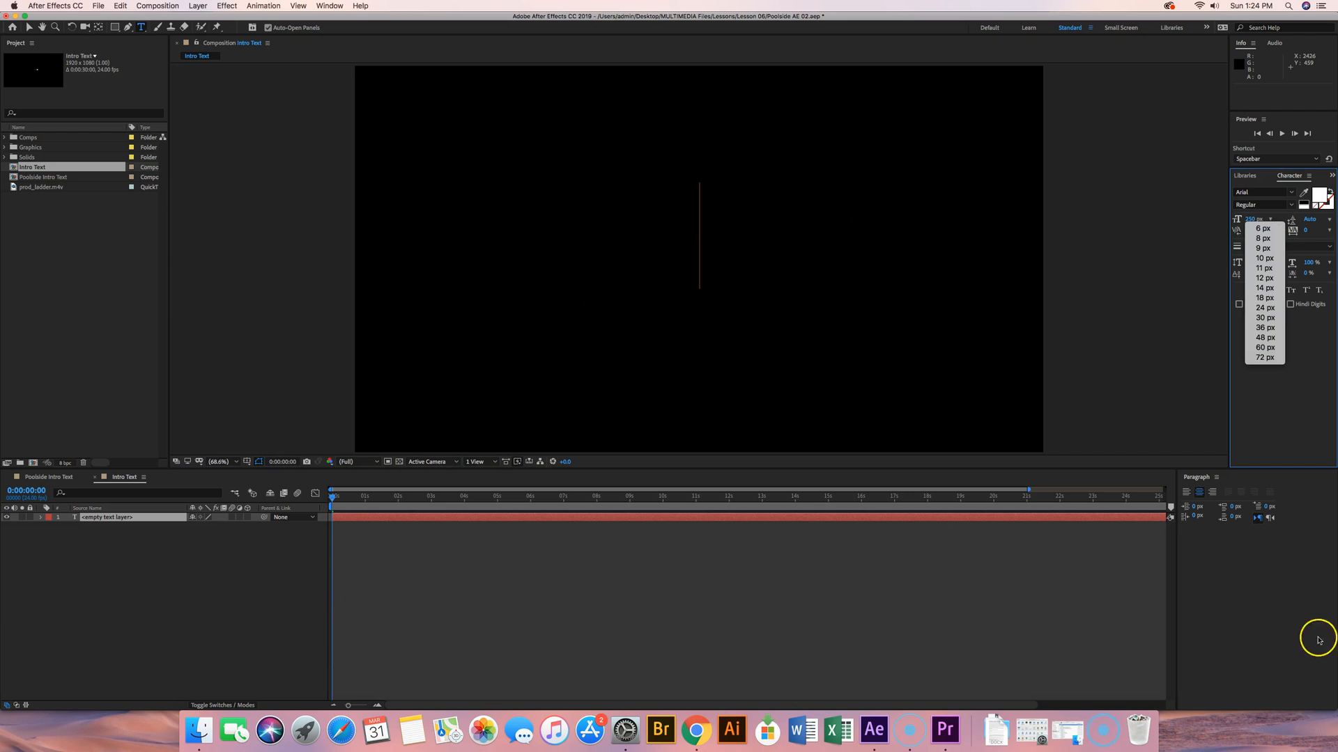
left_click(22, 713)
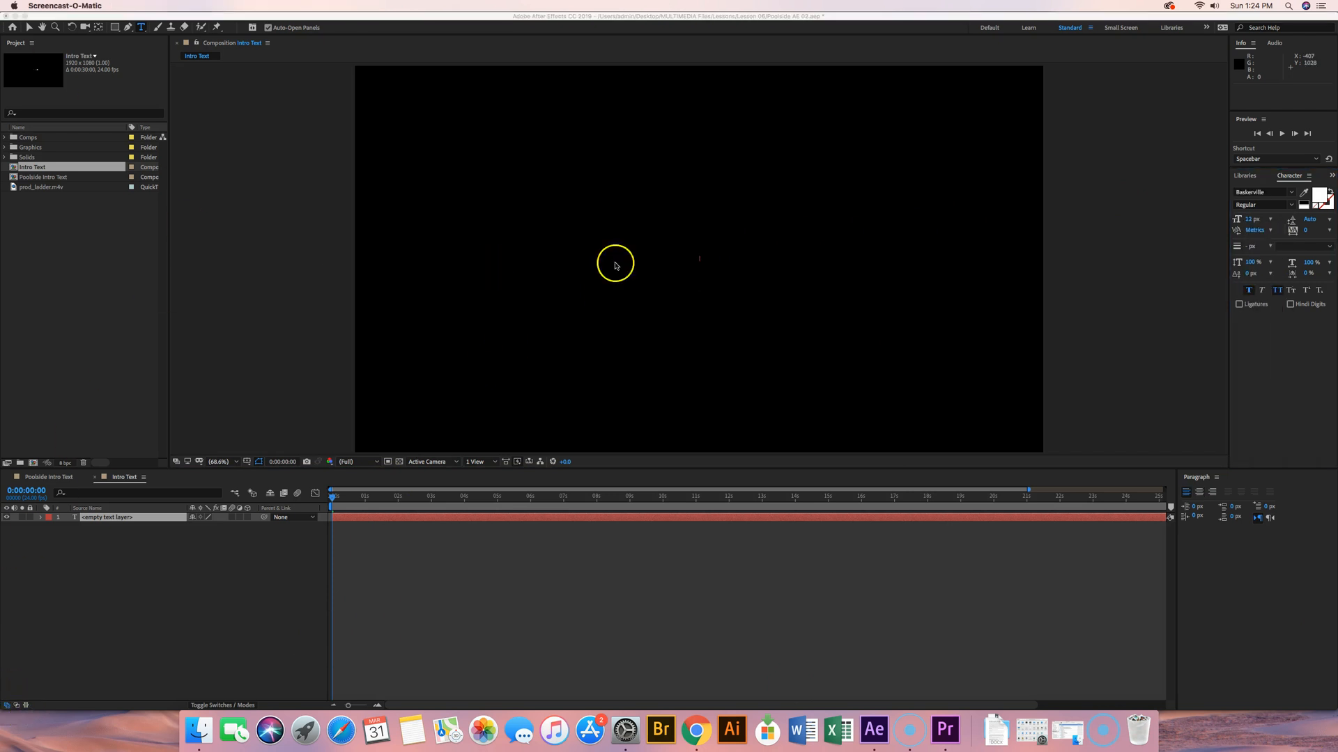
left_click(700, 262)
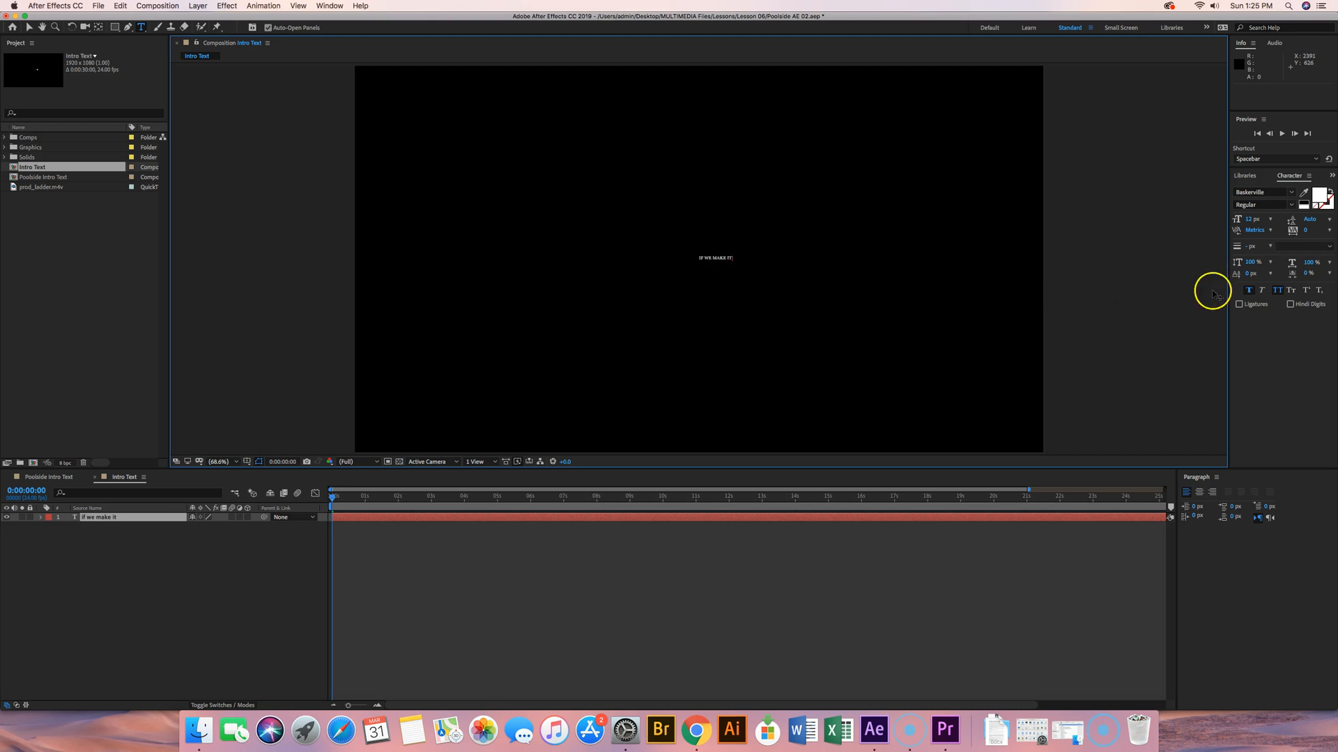
Step: Turn off All Caps for the "if we make it" text
left_click(1279, 291)
left_click(715, 258)
triple_click(715, 258)
left_click(1278, 290)
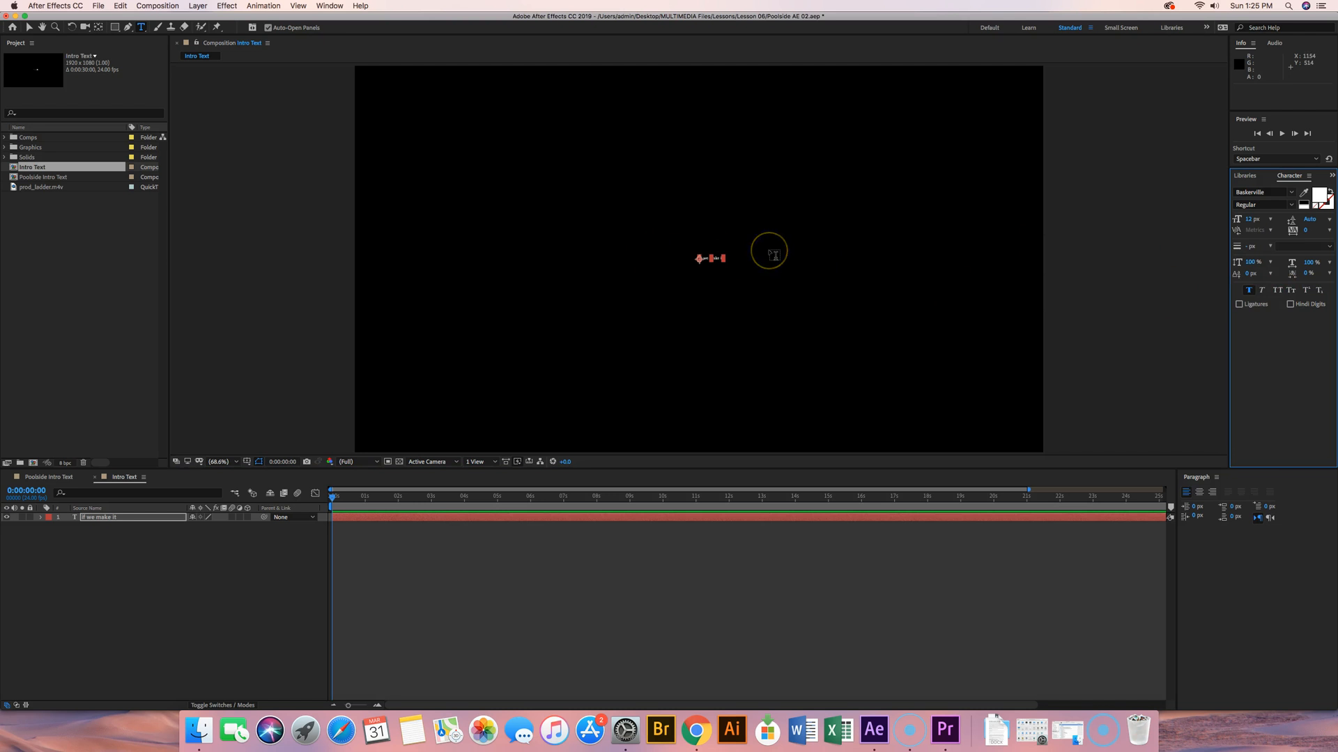
Step: Set the font size of the "if we make it" text to 250 px
left_click(711, 258)
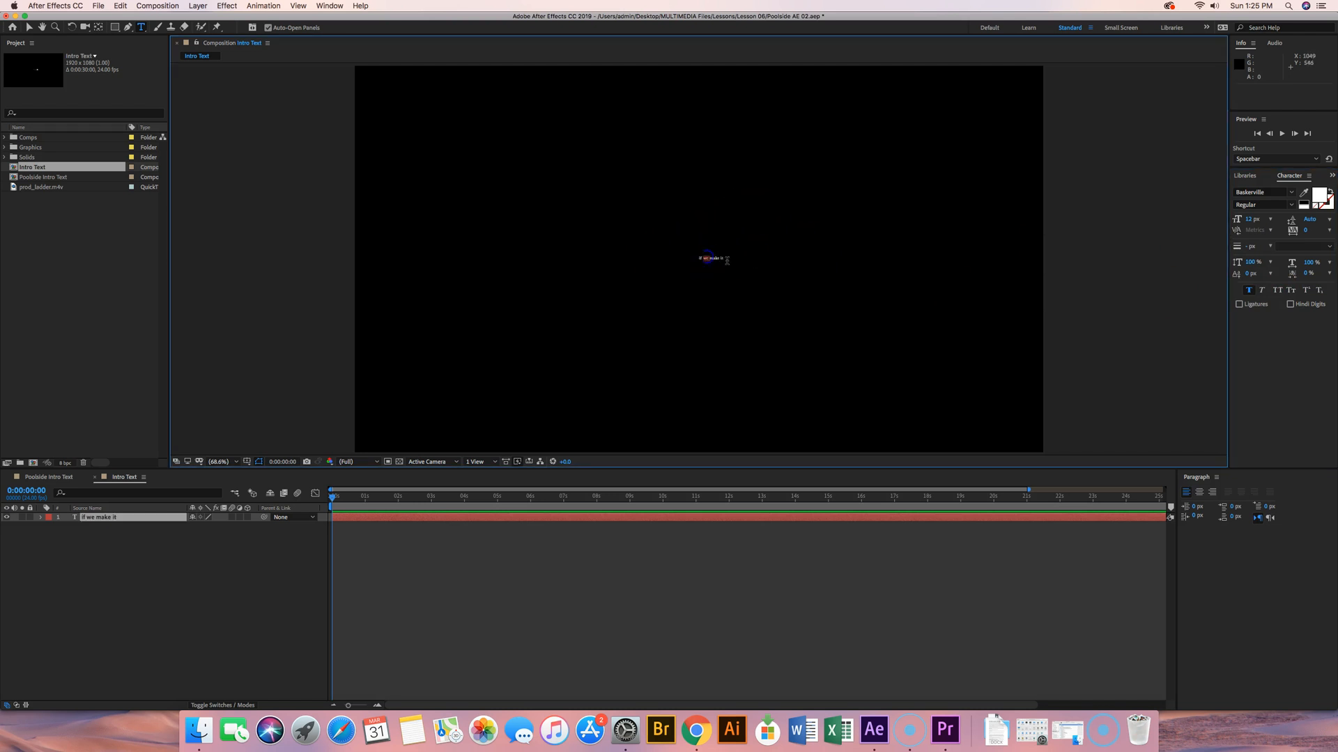
left_click(718, 260)
left_click(1291, 179)
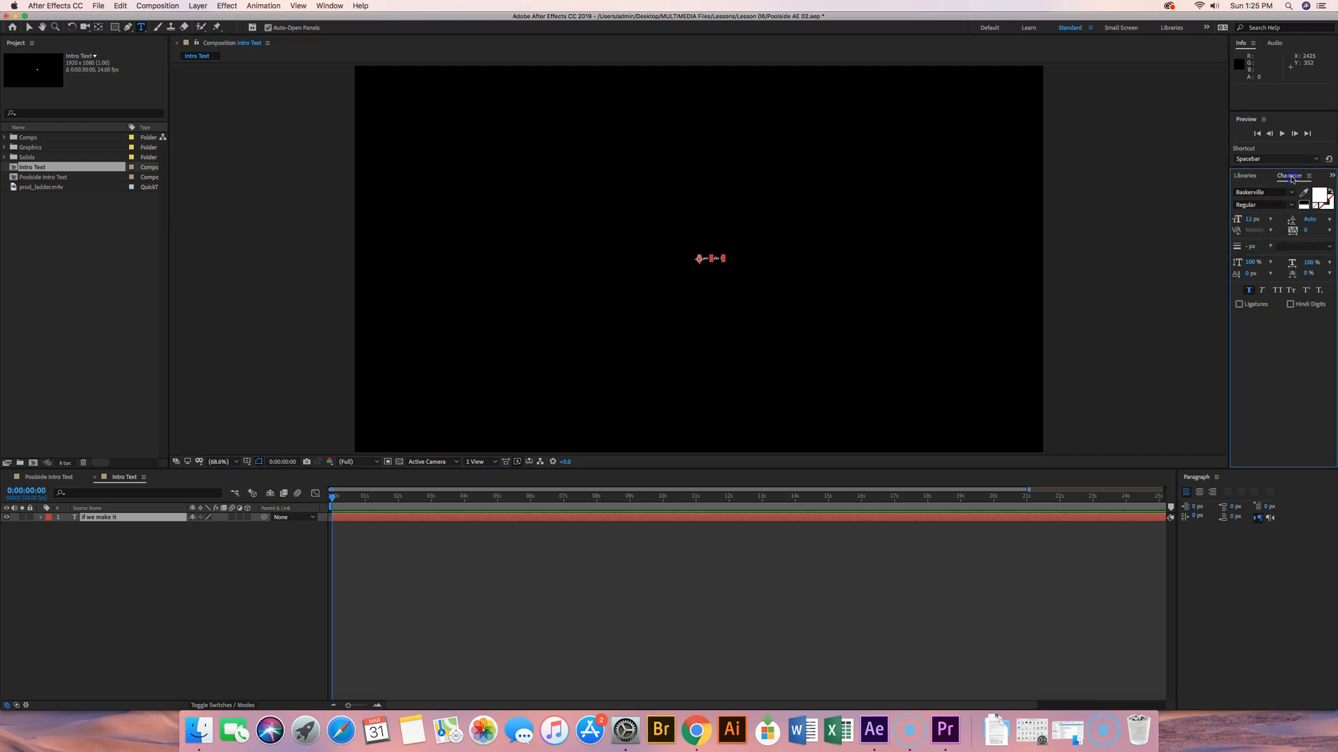
left_click(1251, 219)
type("250")
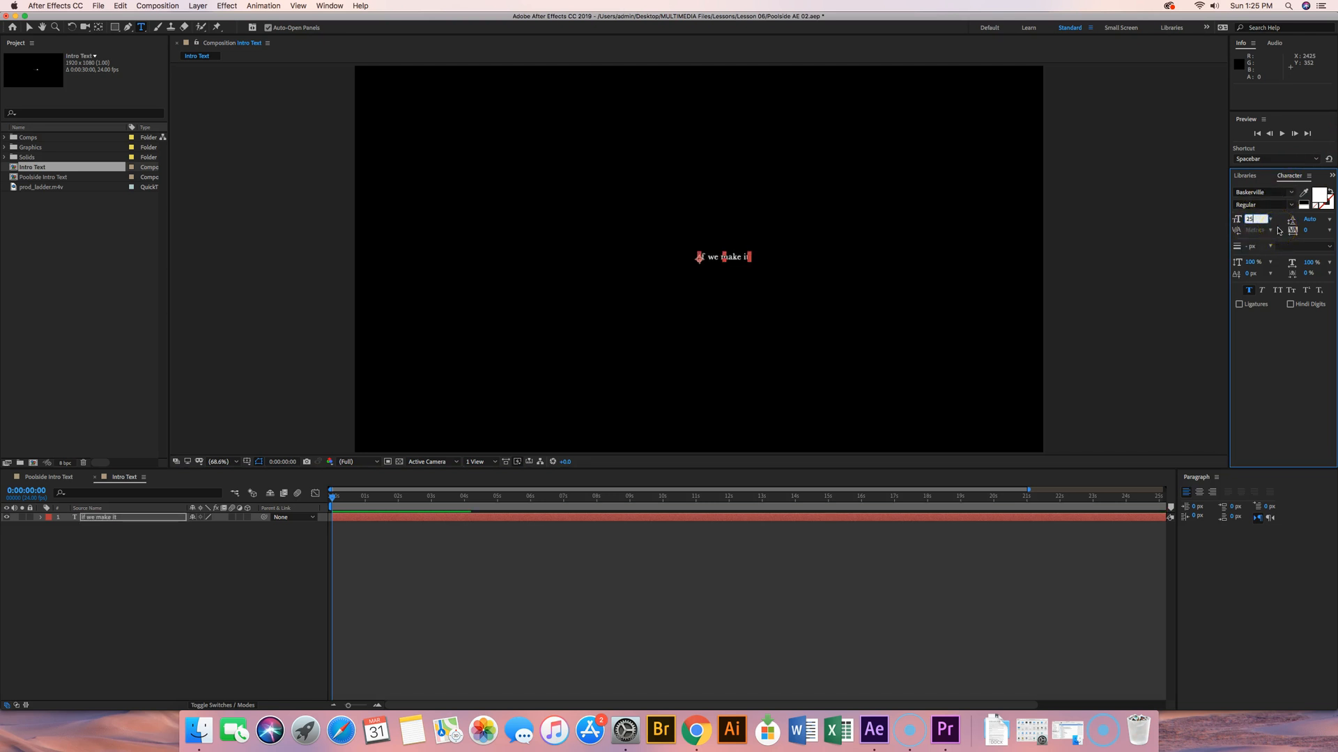
key("Return")
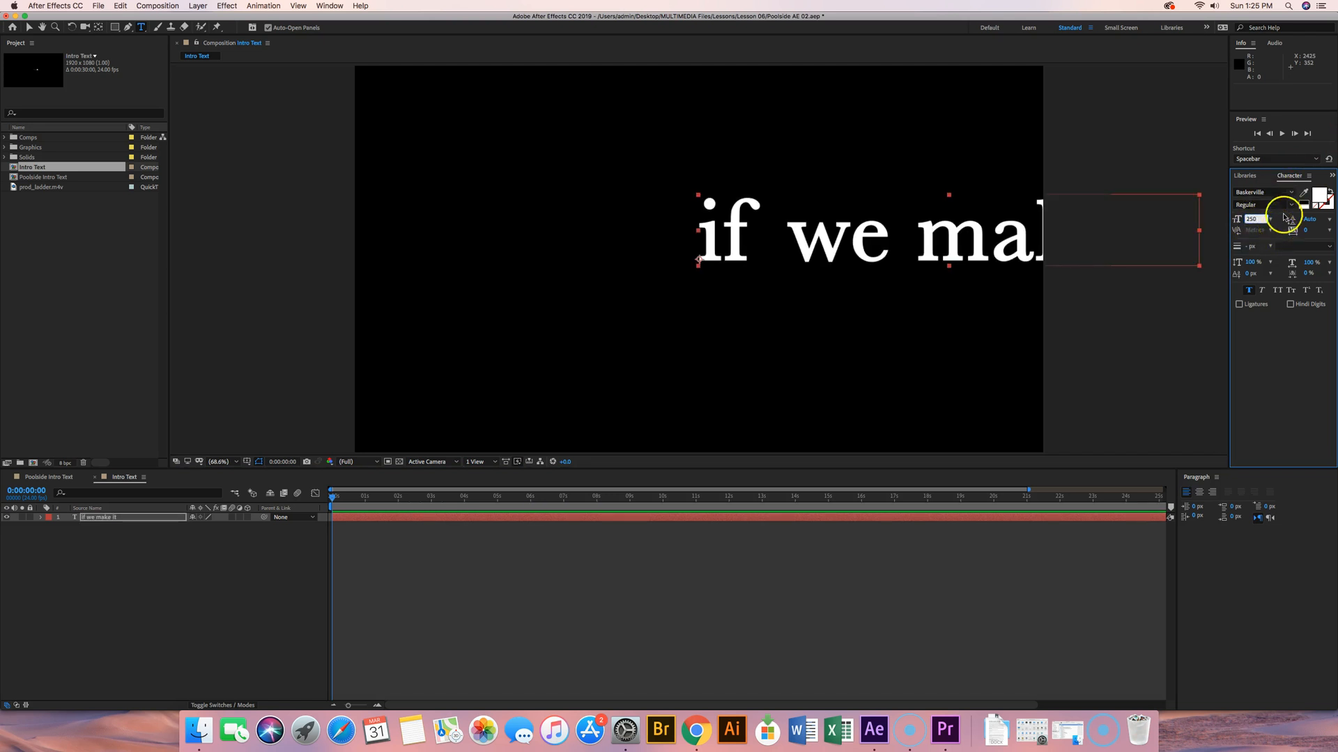
Step: Change the "if we make it" text's font to Arial Regular and turn on All Caps
left_click(1291, 193)
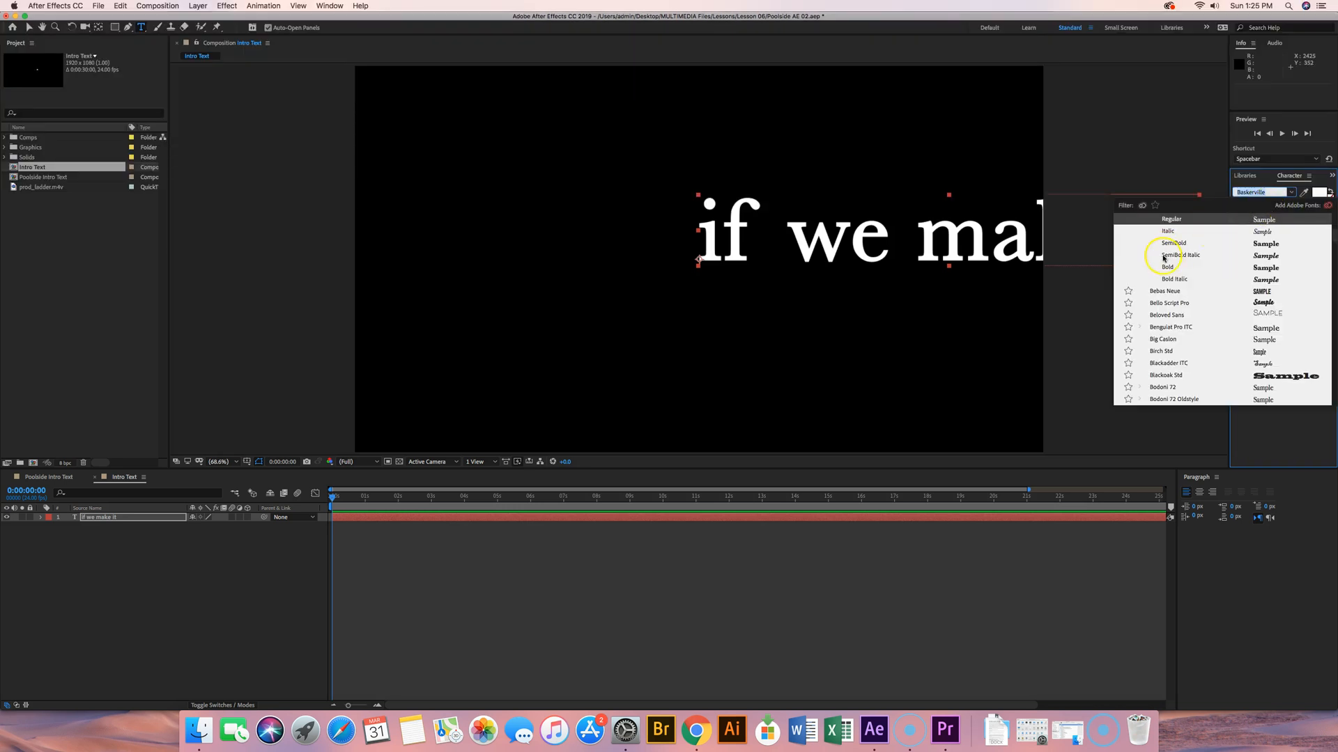
type("a")
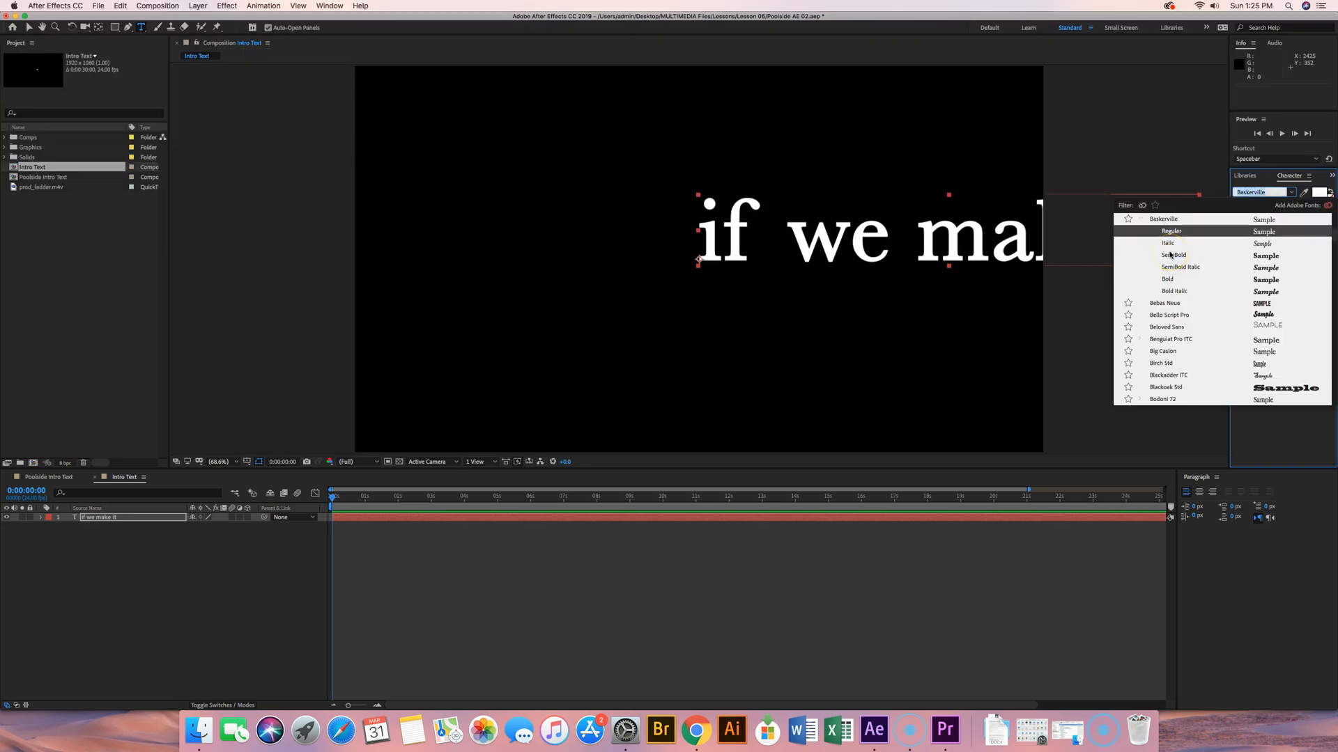
scroll(1177, 286, "down", 15)
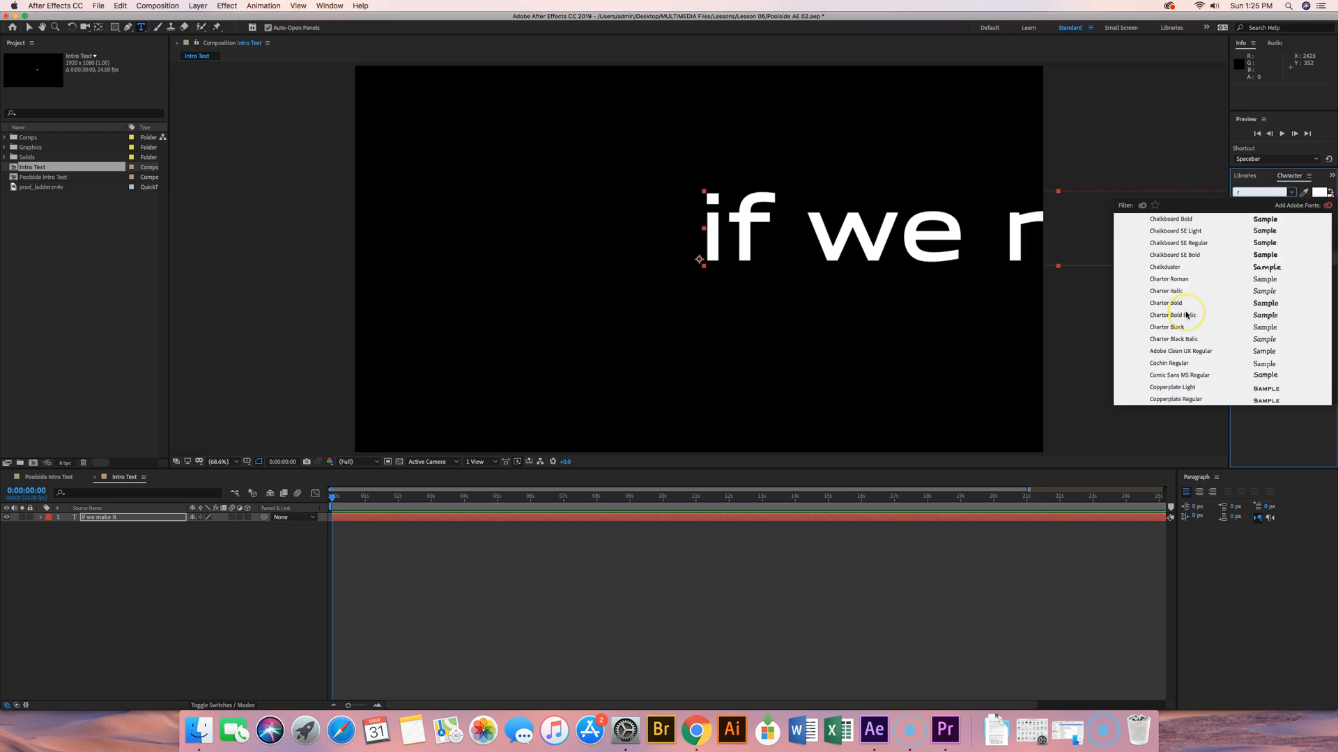
scroll(1186, 315, "up", 3)
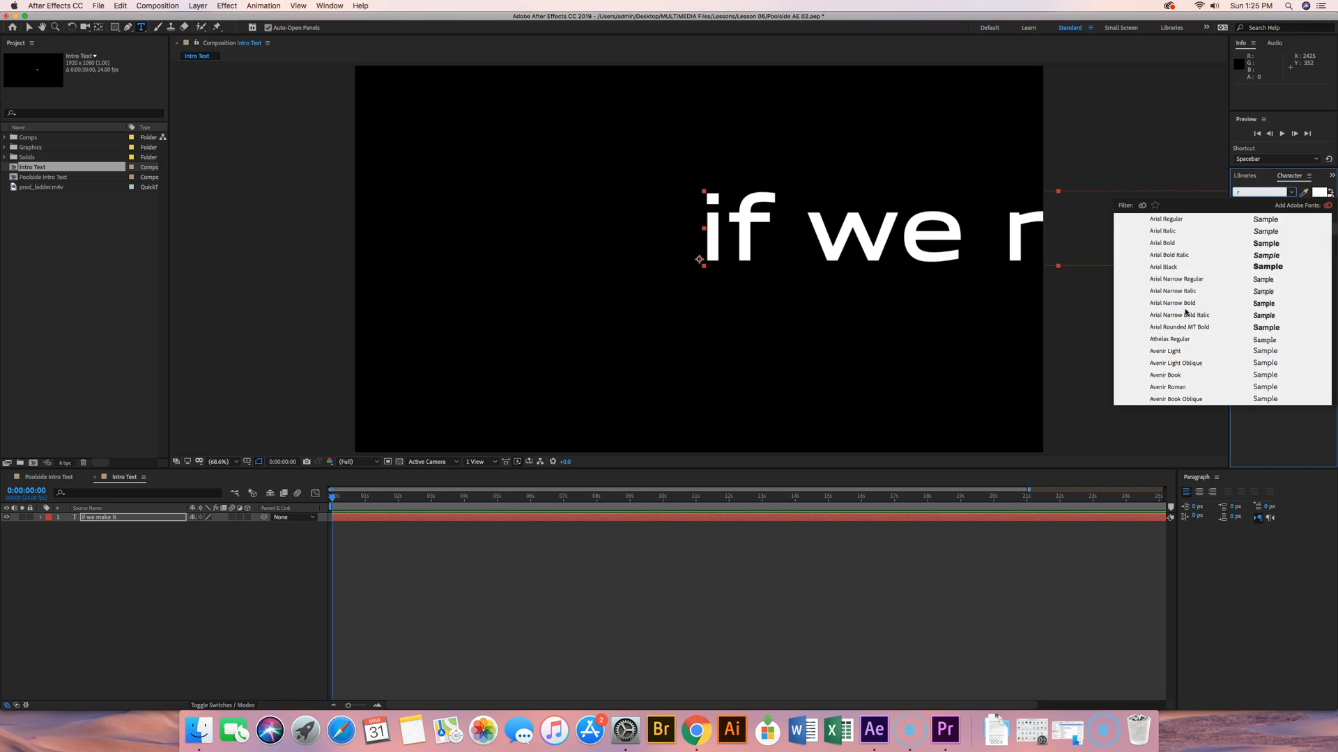
left_click(1171, 219)
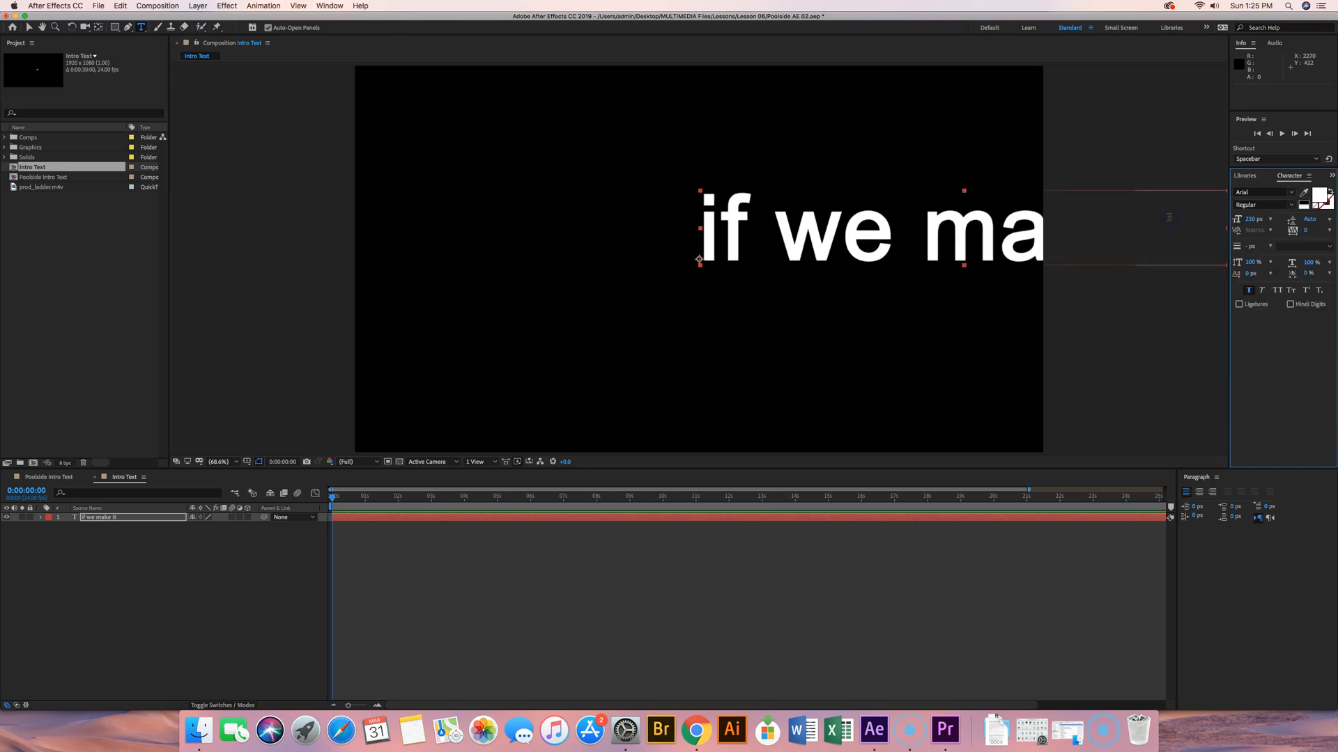
left_click(1278, 293)
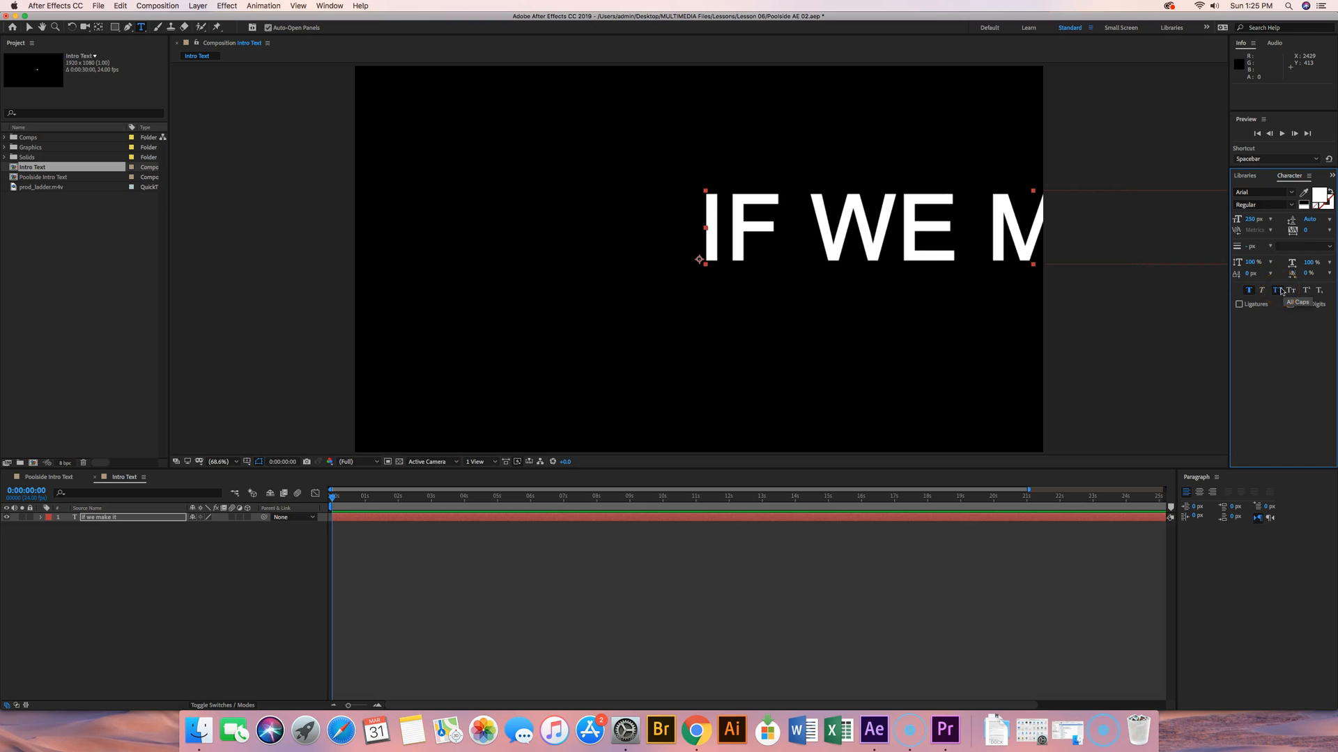
Step: Center-align the paragraph of the "if we make it" text layer
left_click(1328, 200)
left_click(1236, 481)
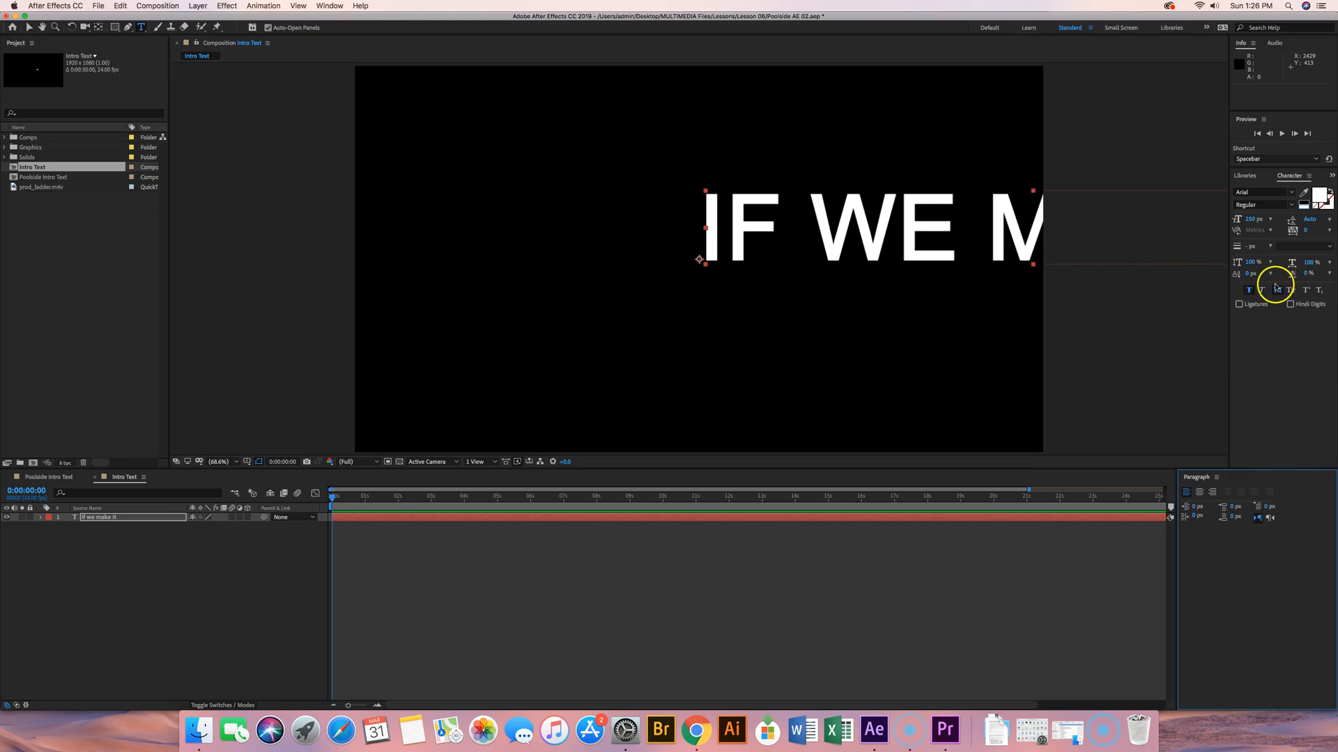
left_click(1201, 492)
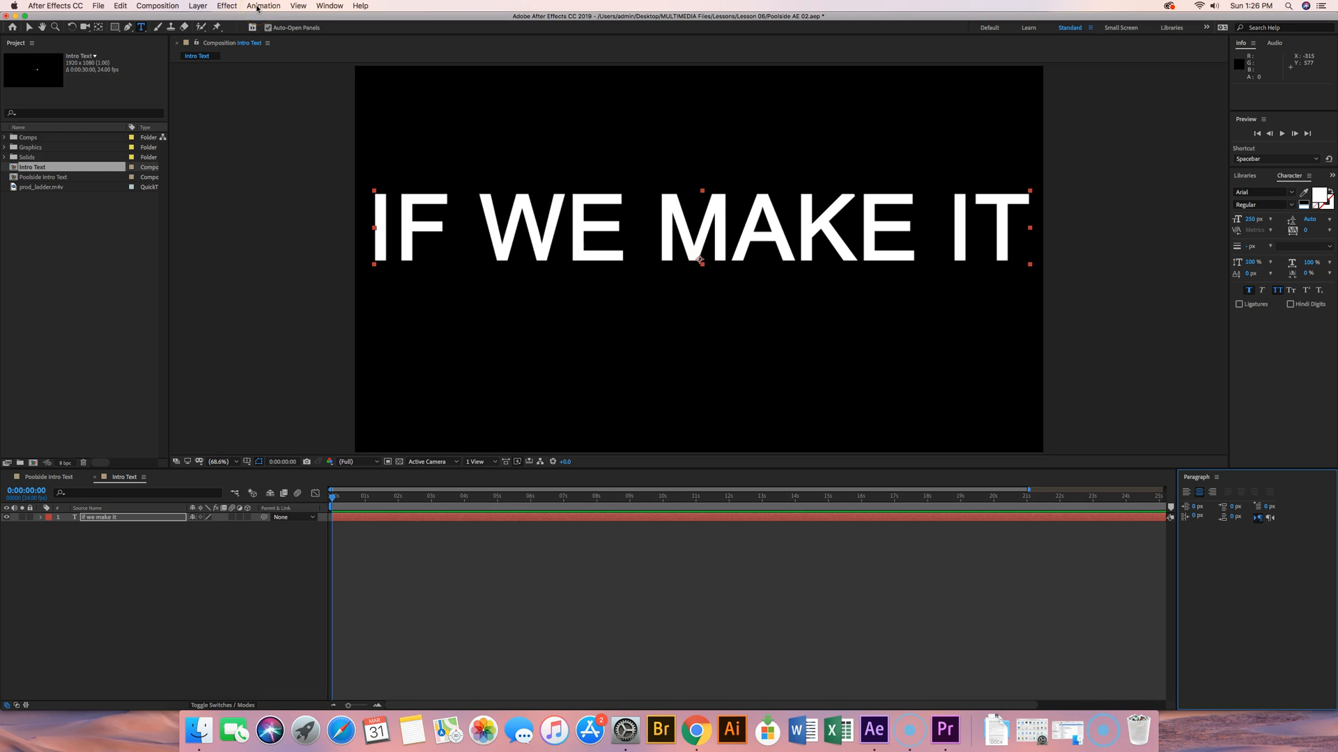
Step: Add a second text layer reading "the making of"
left_click(198, 6)
mouse_move(237, 19)
left_click(322, 21)
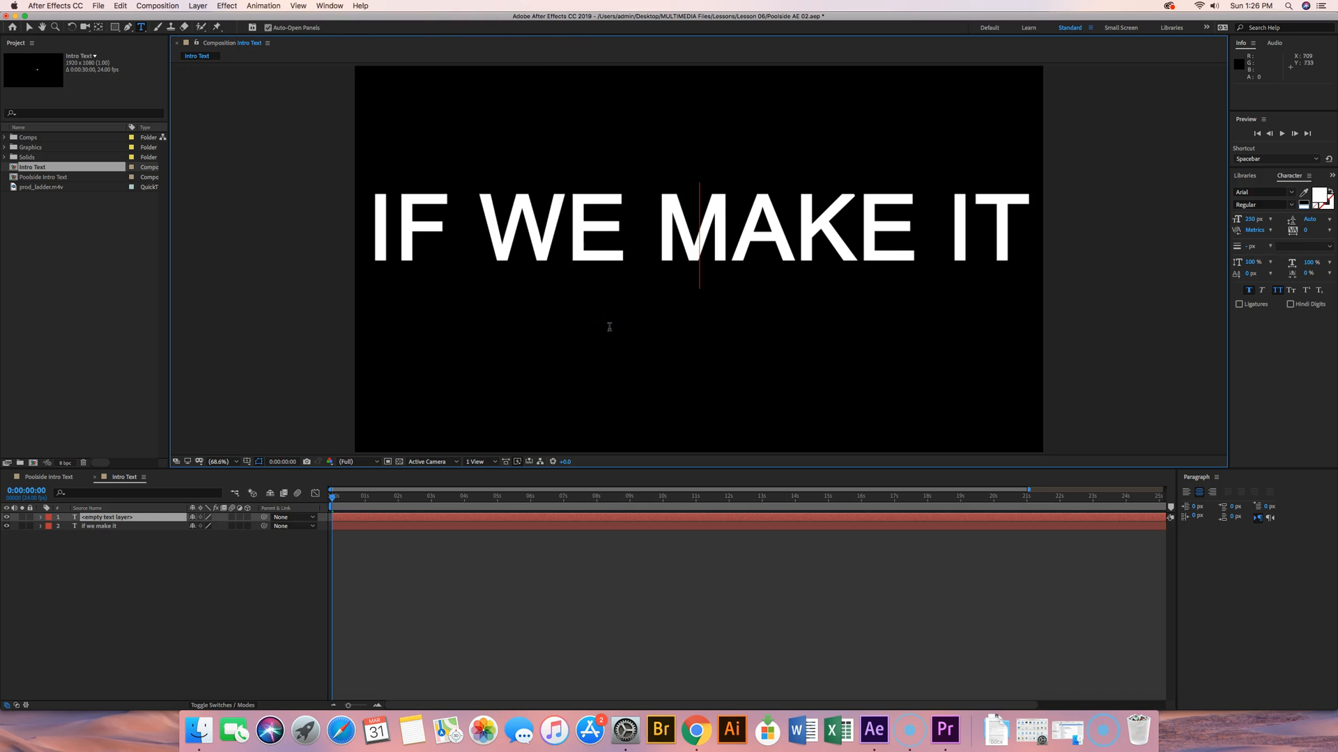
type("the making of")
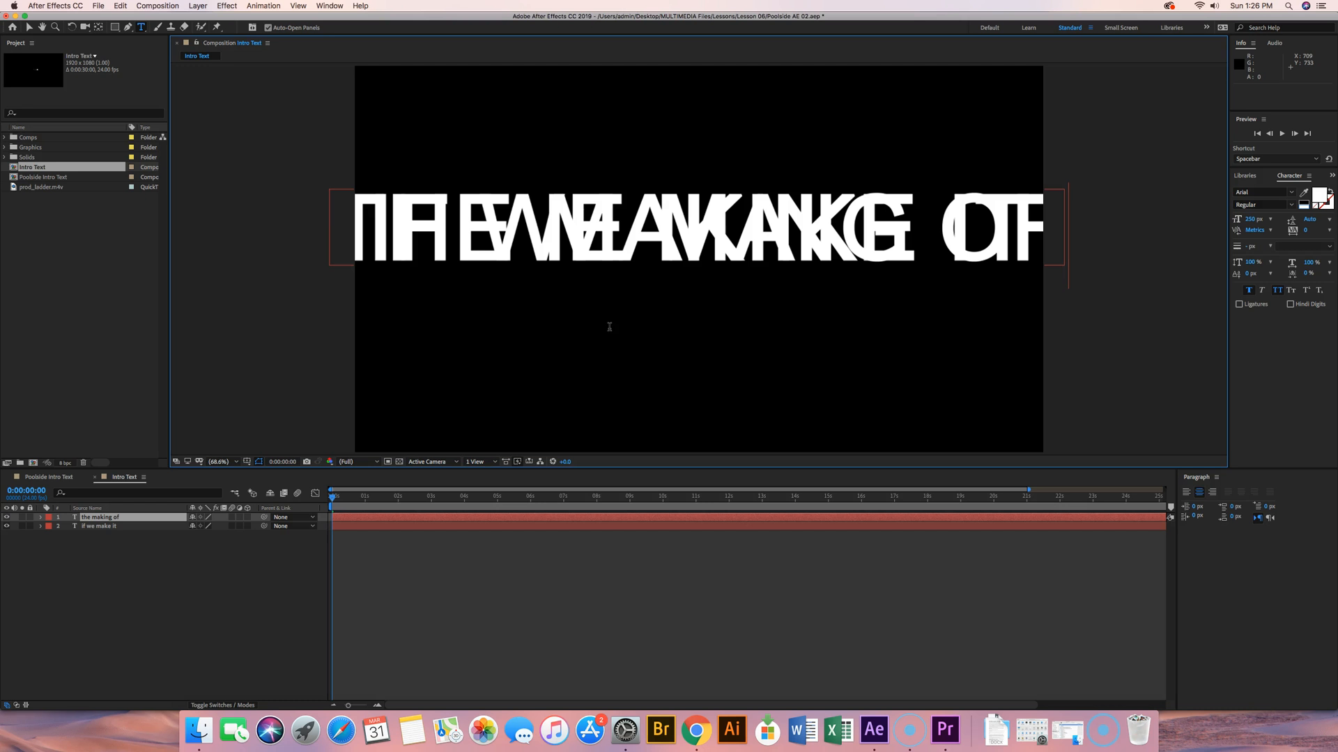
key("KP_Enter")
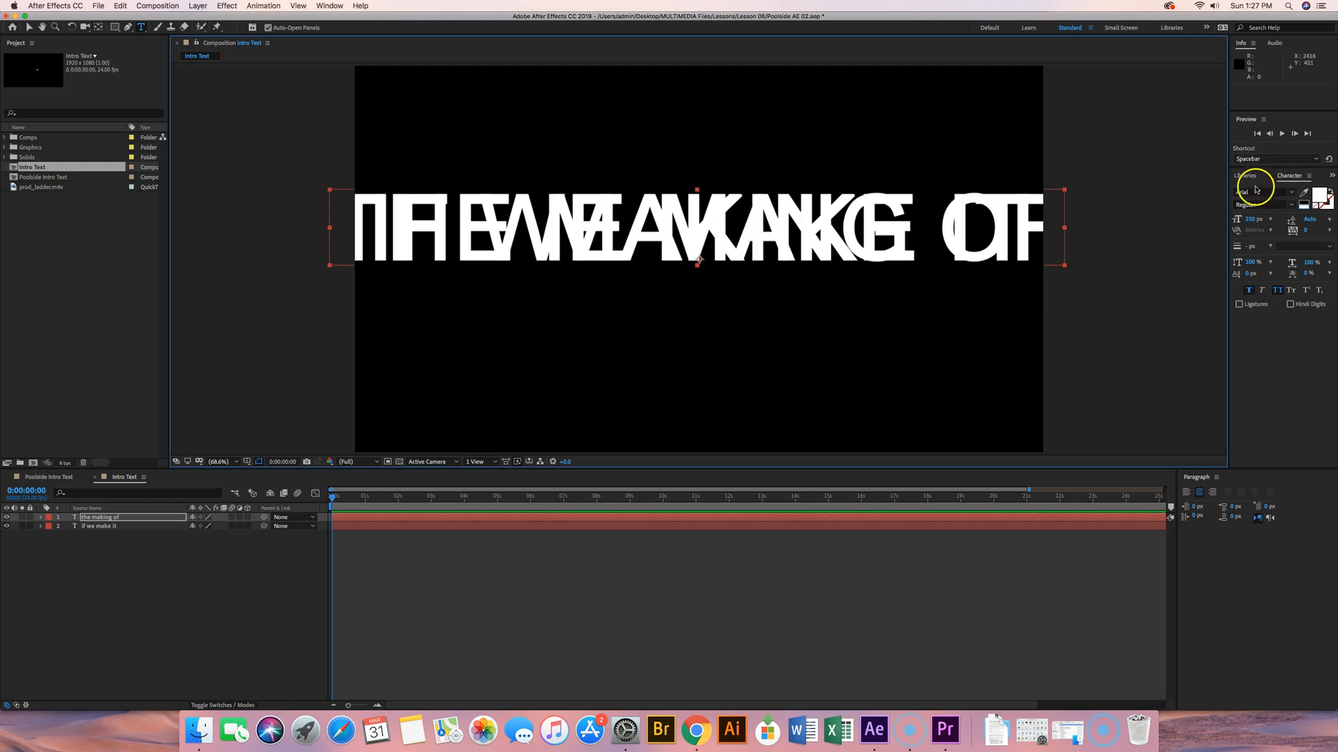
Step: Set the "the making of" text to a font size of 100 px and a tracking of 150
left_click(1293, 177)
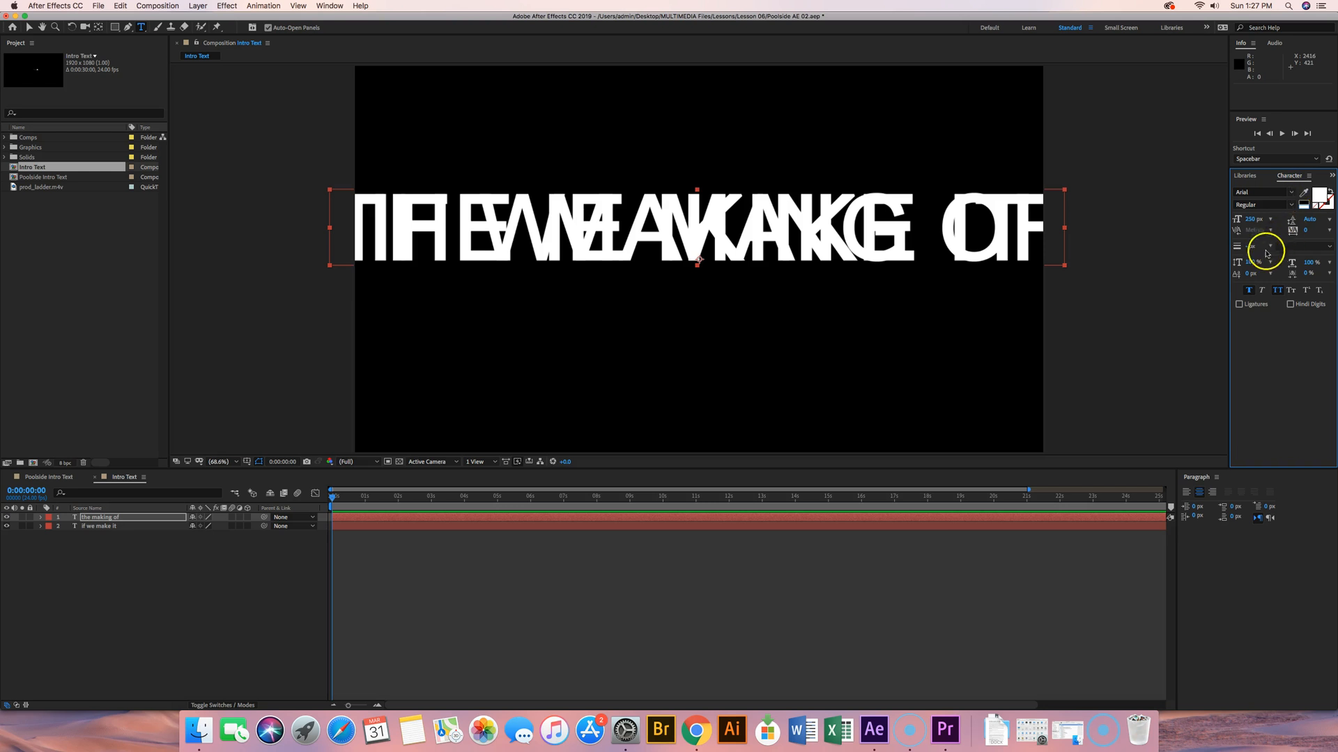
left_click(1252, 219)
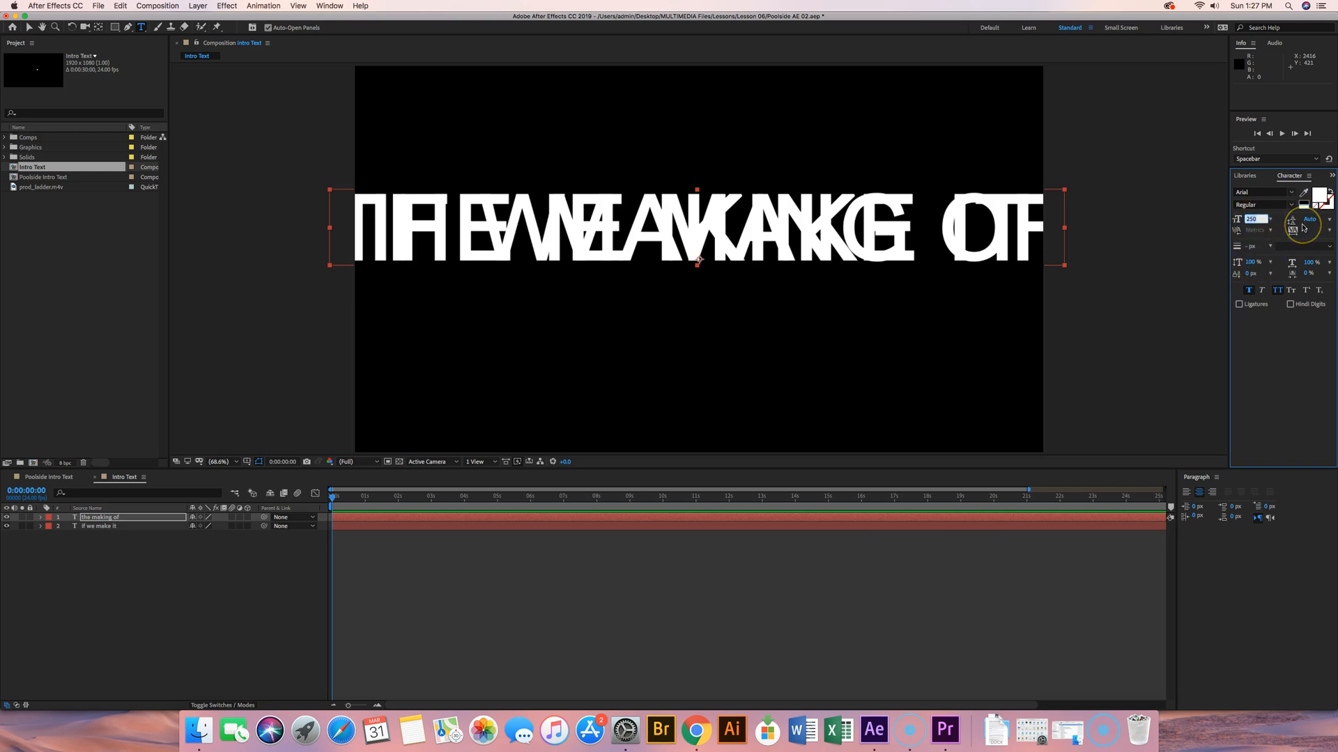
type("100")
key("Return")
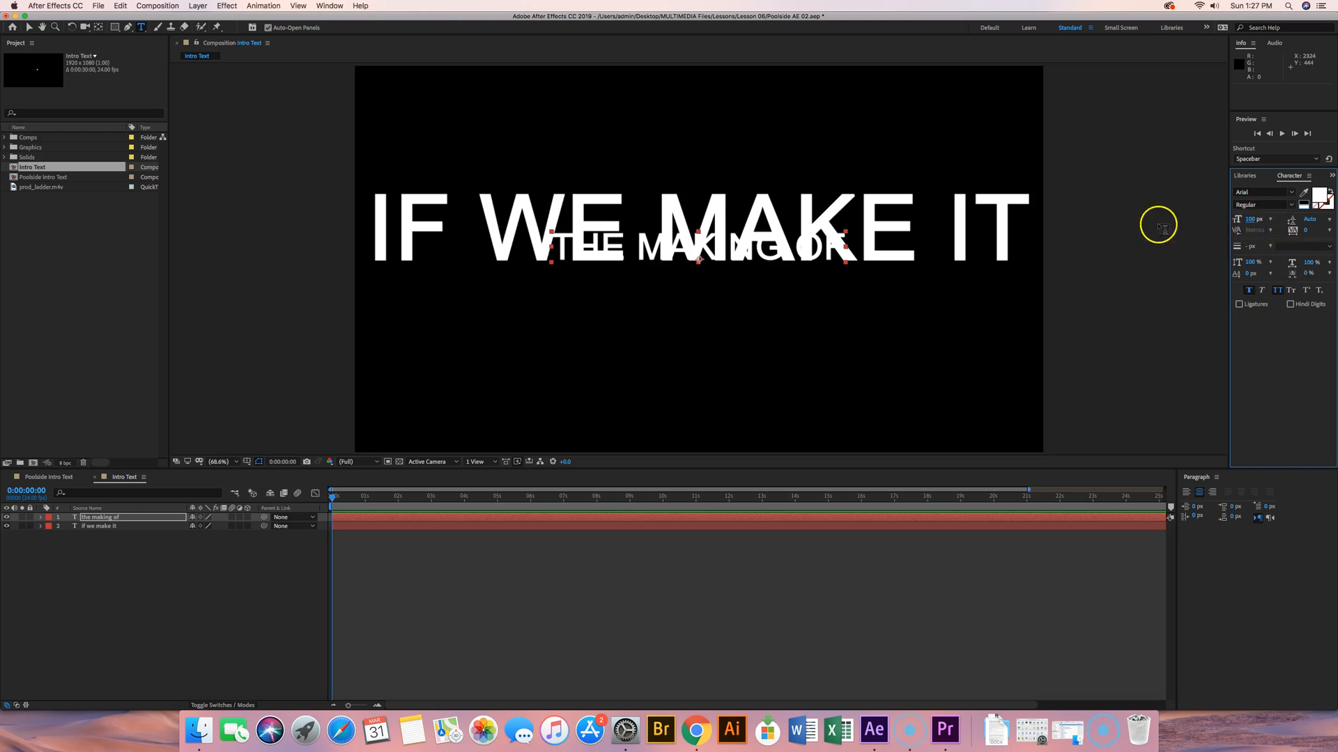
left_click(1307, 230)
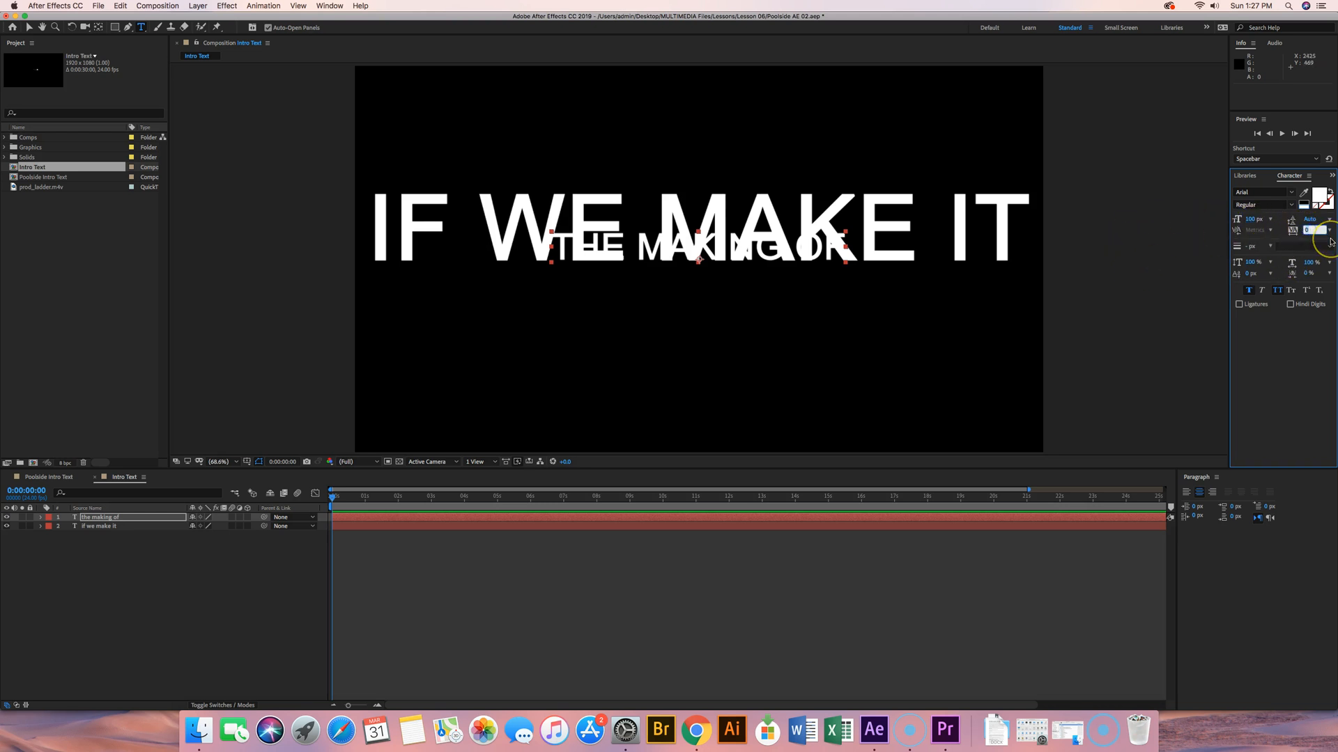
type("150")
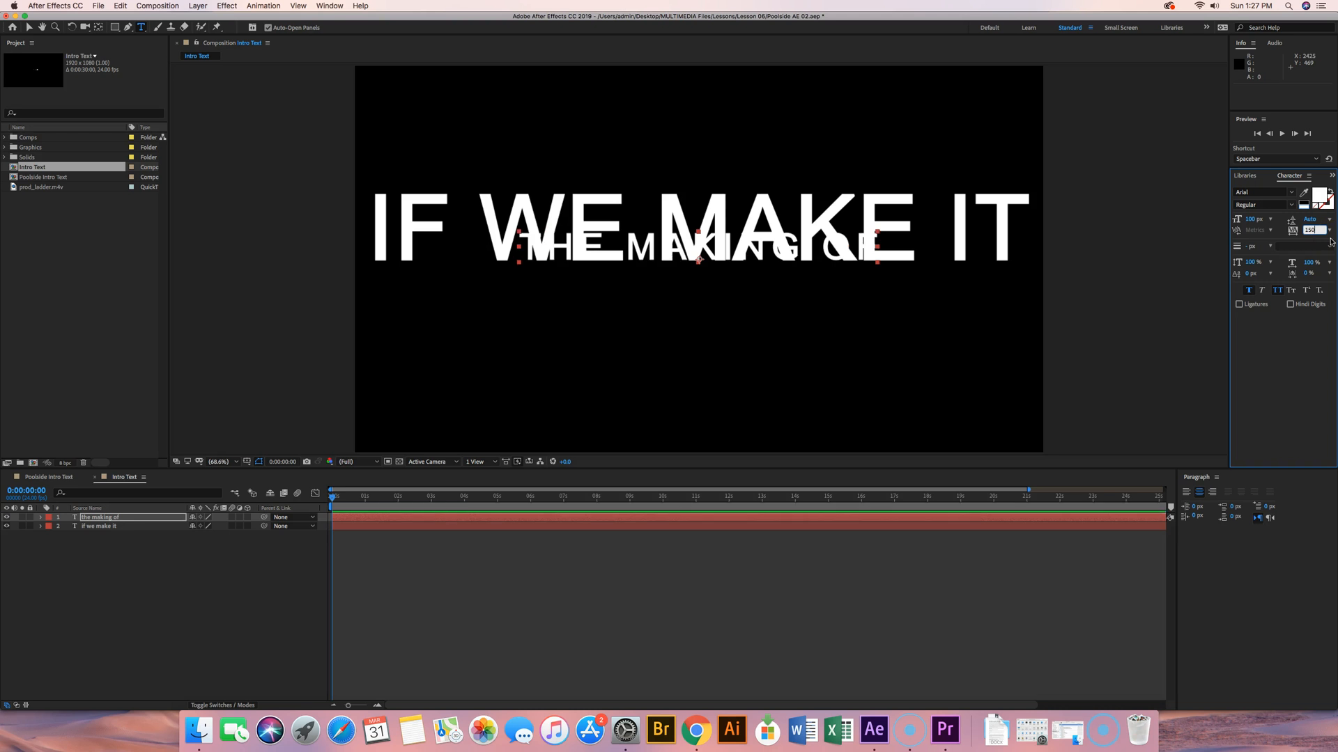
key("Return")
Step: Set the "the making of" text layer's vertical position to 300
left_click(108, 528)
left_click(98, 518)
key("p")
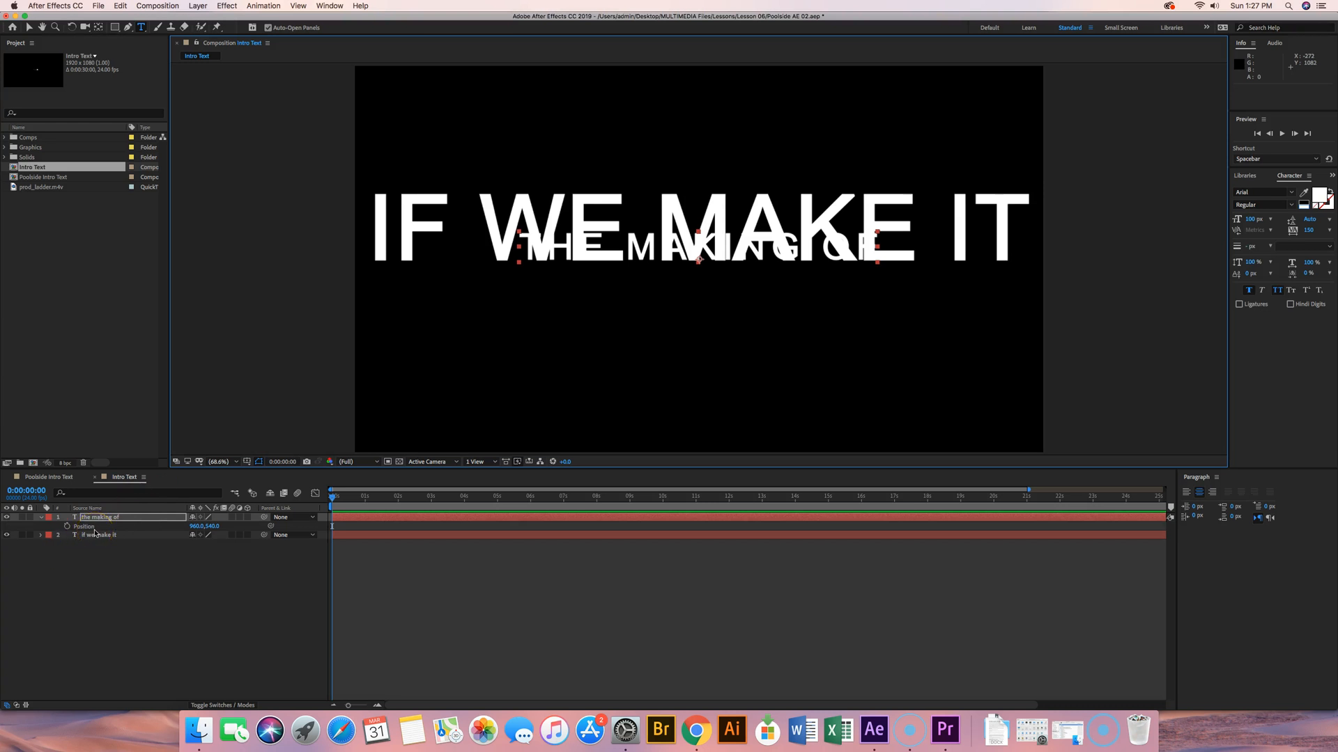
left_click(213, 526)
type("300")
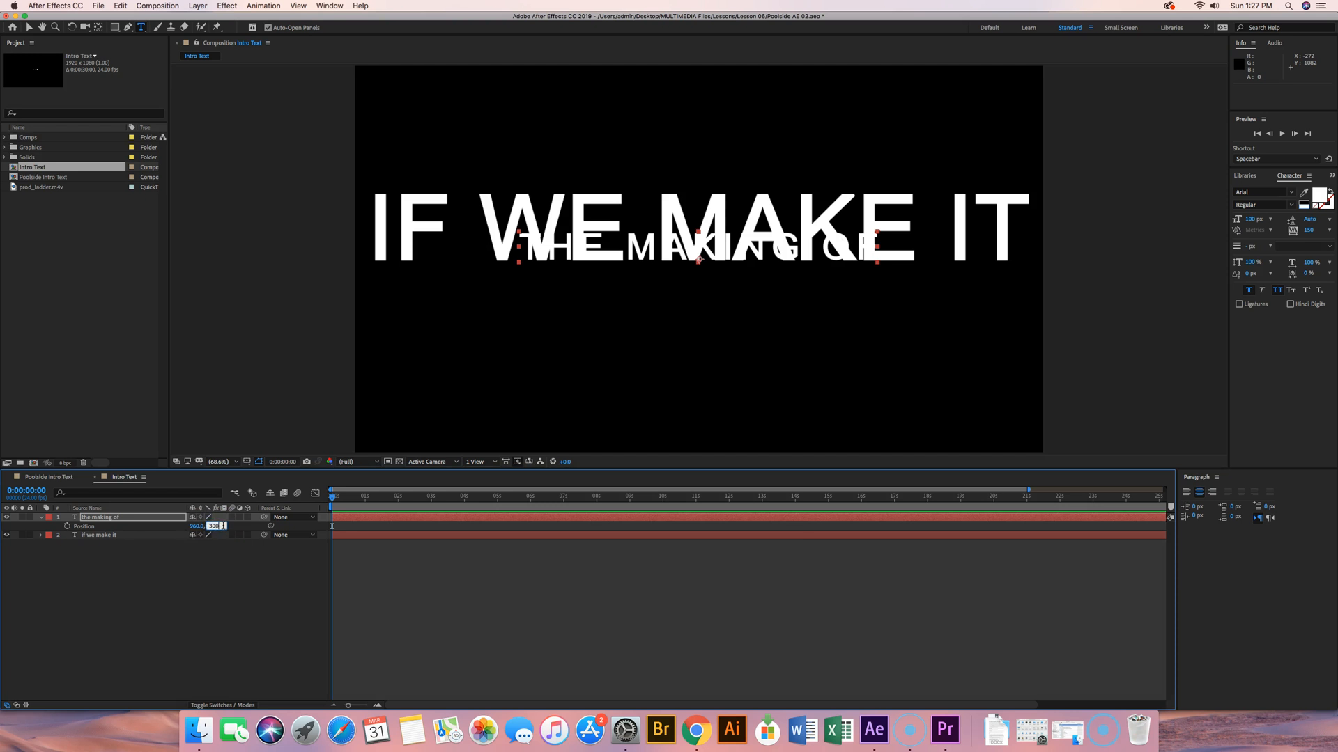
key("Return")
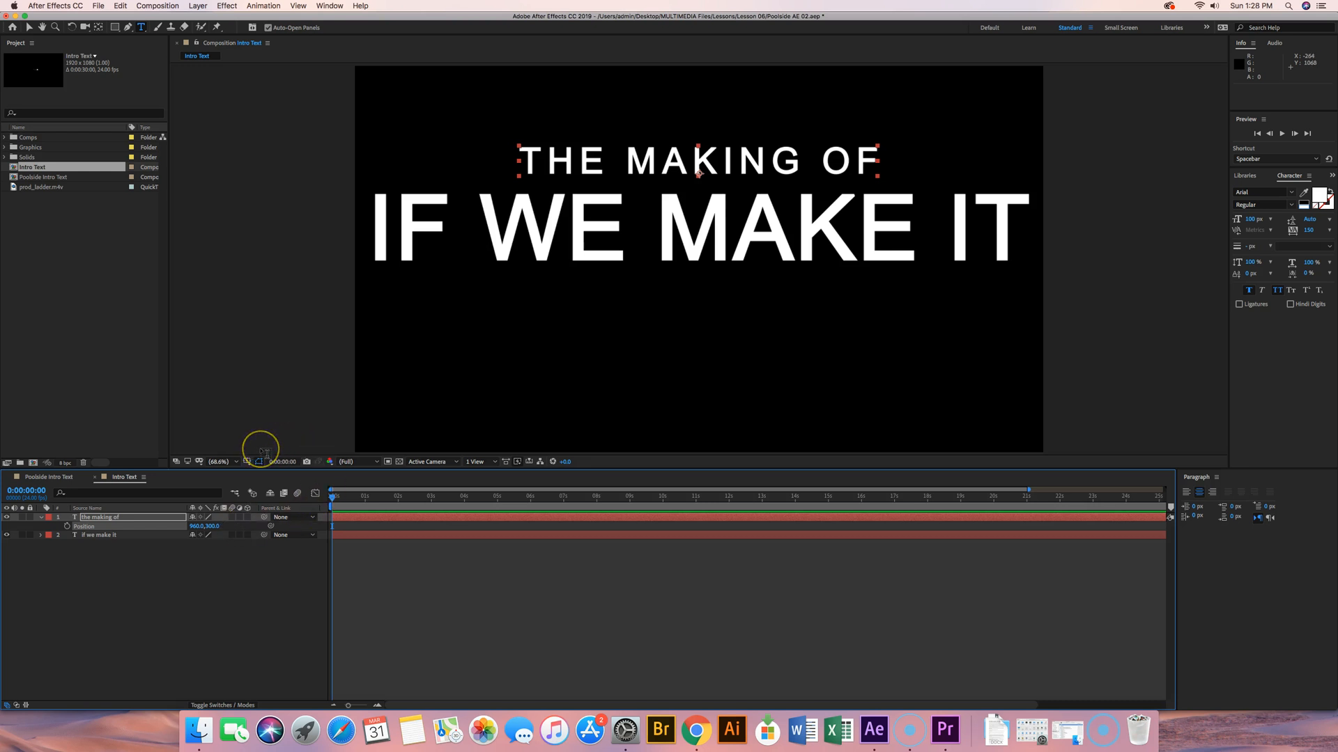
Step: Add a third text layer reading "the new music video by"
left_click(198, 6)
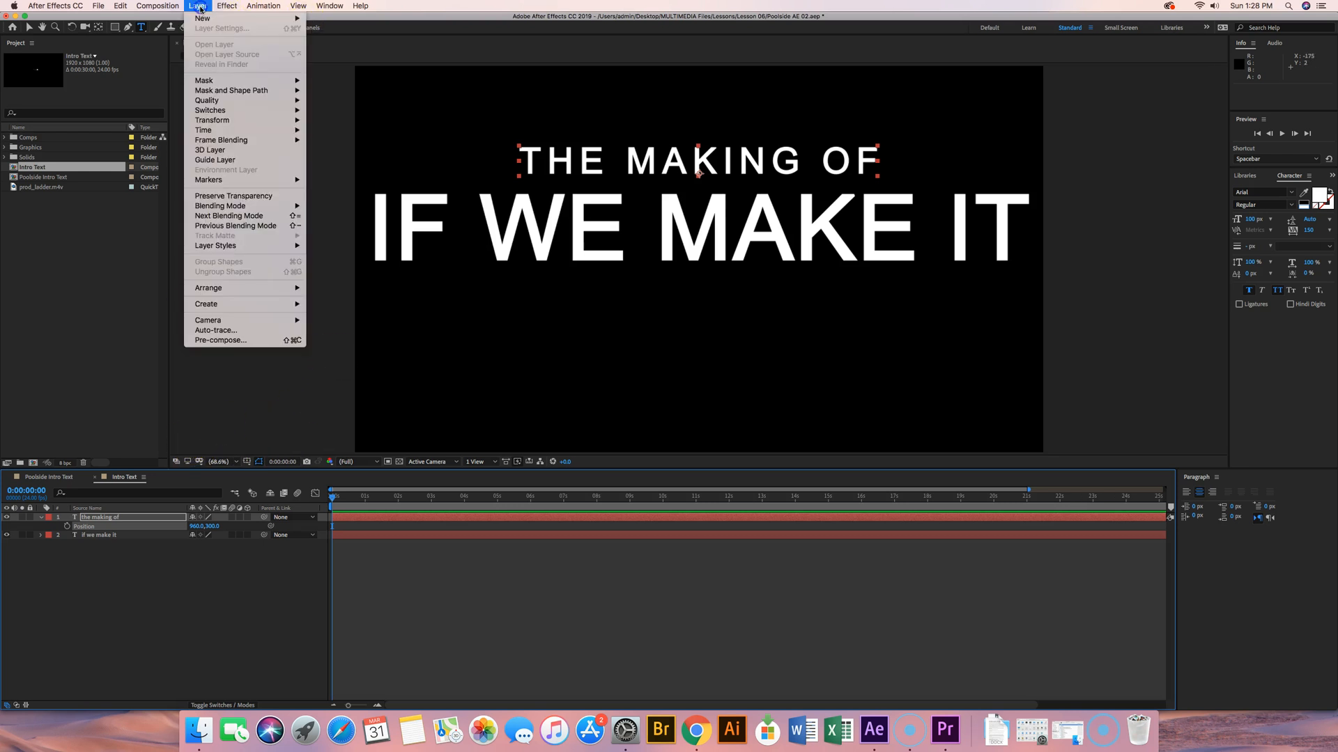
mouse_move(207, 21)
left_click(323, 21)
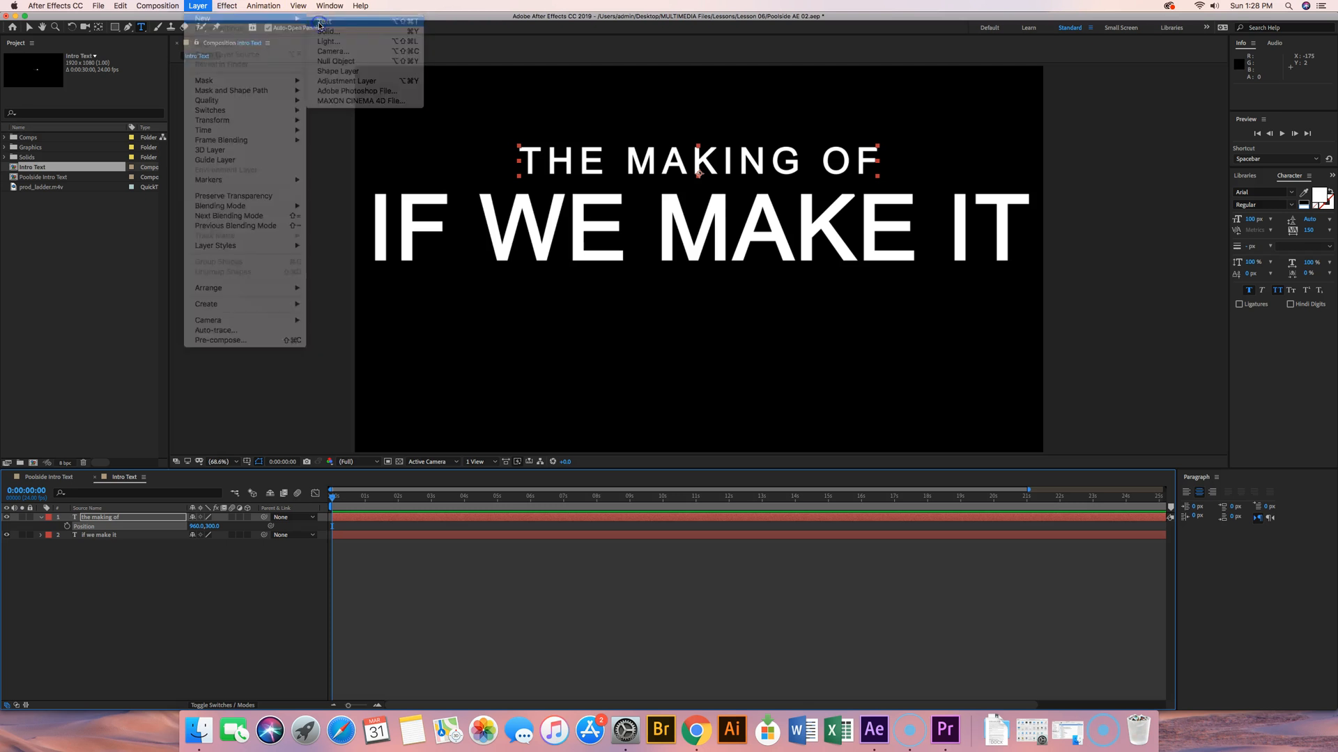
left_click(383, 42)
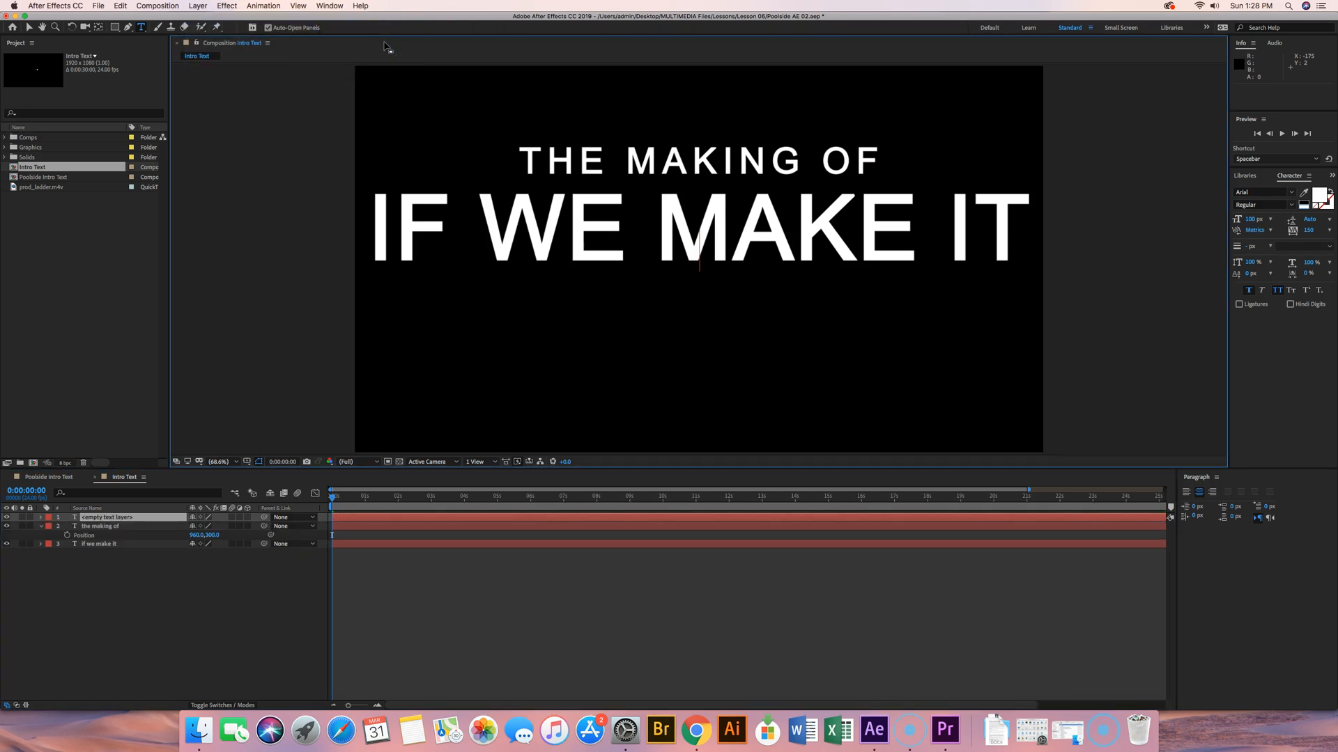
type("the new mu")
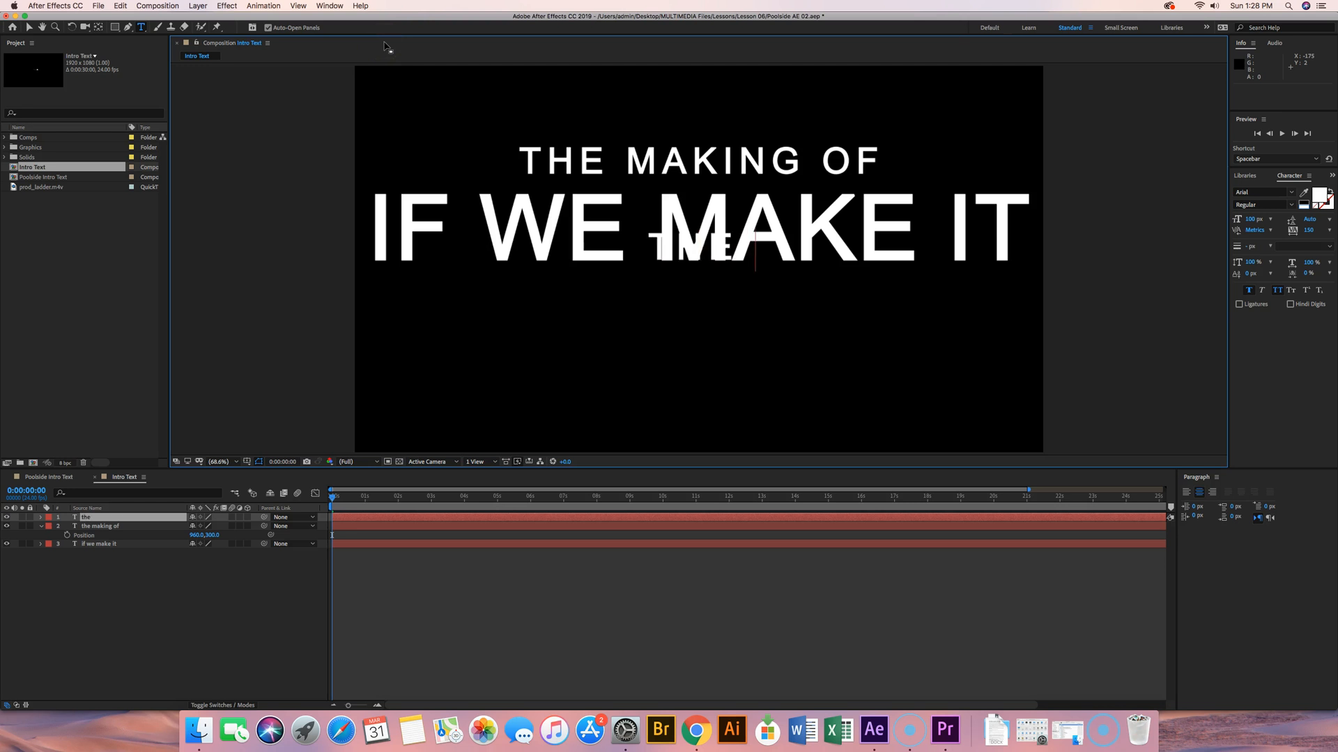
type("sic vid")
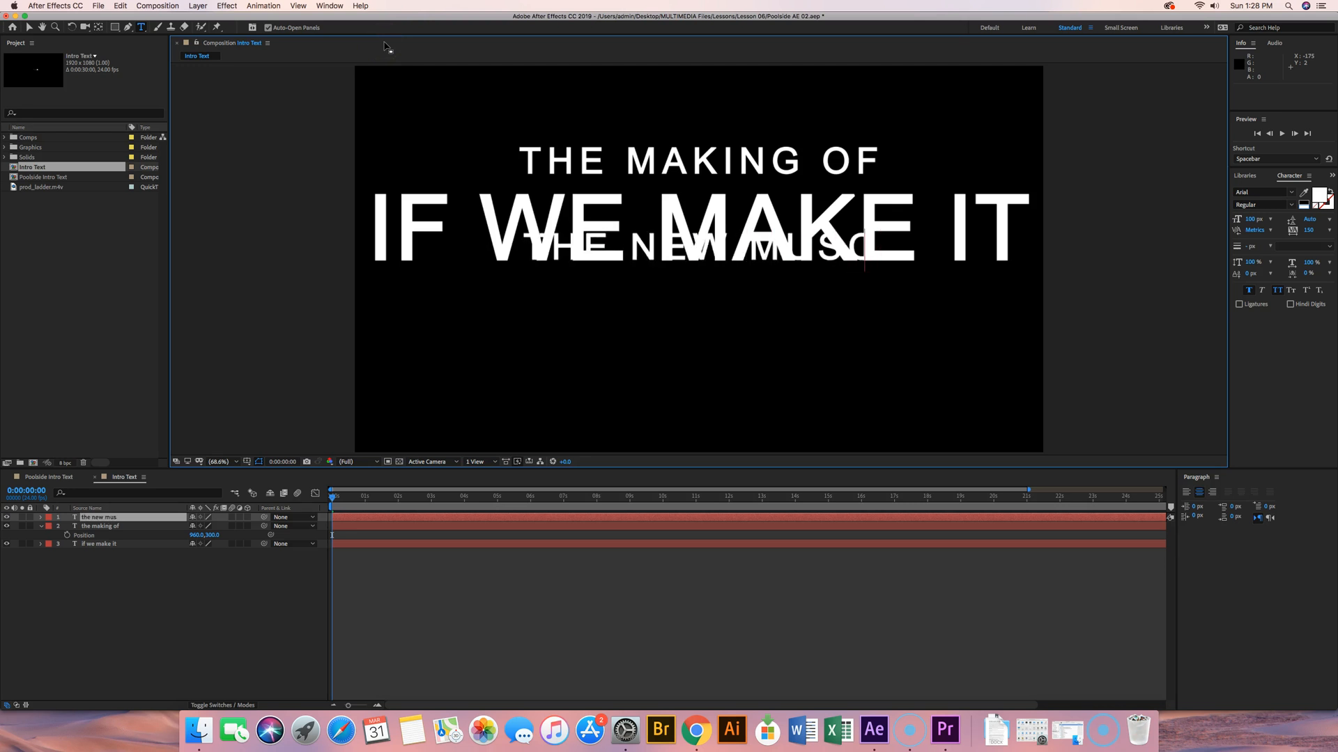
type("eo by")
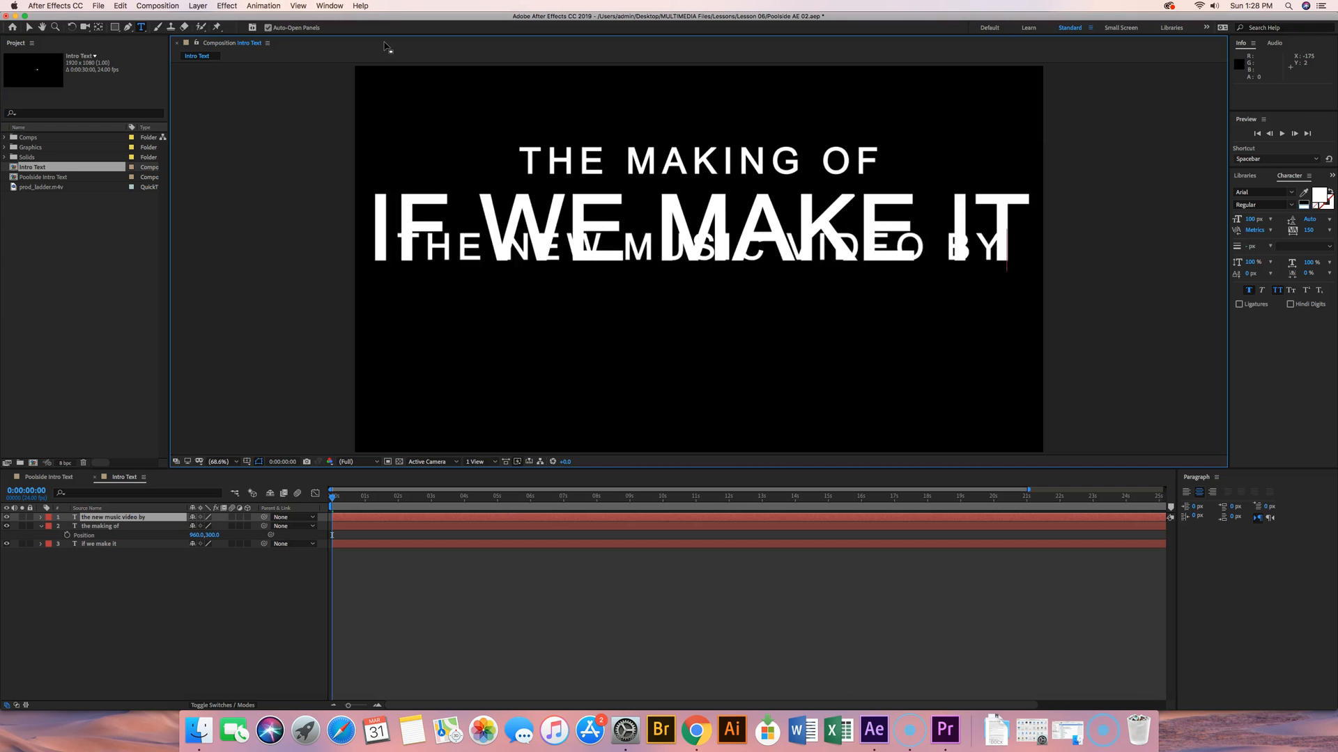
key("Escape")
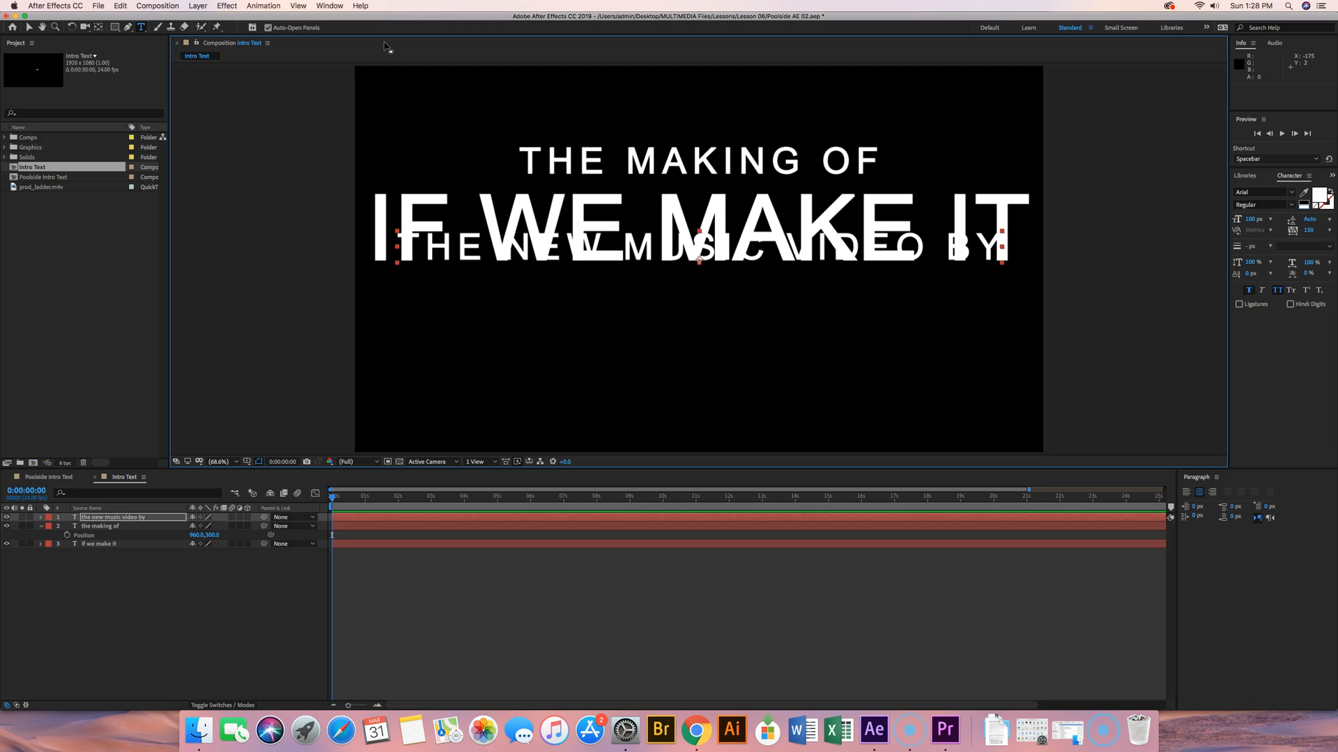
Step: Set the "the new music video by" text to a font size of 76 px and a tracking of 0
left_click(1288, 177)
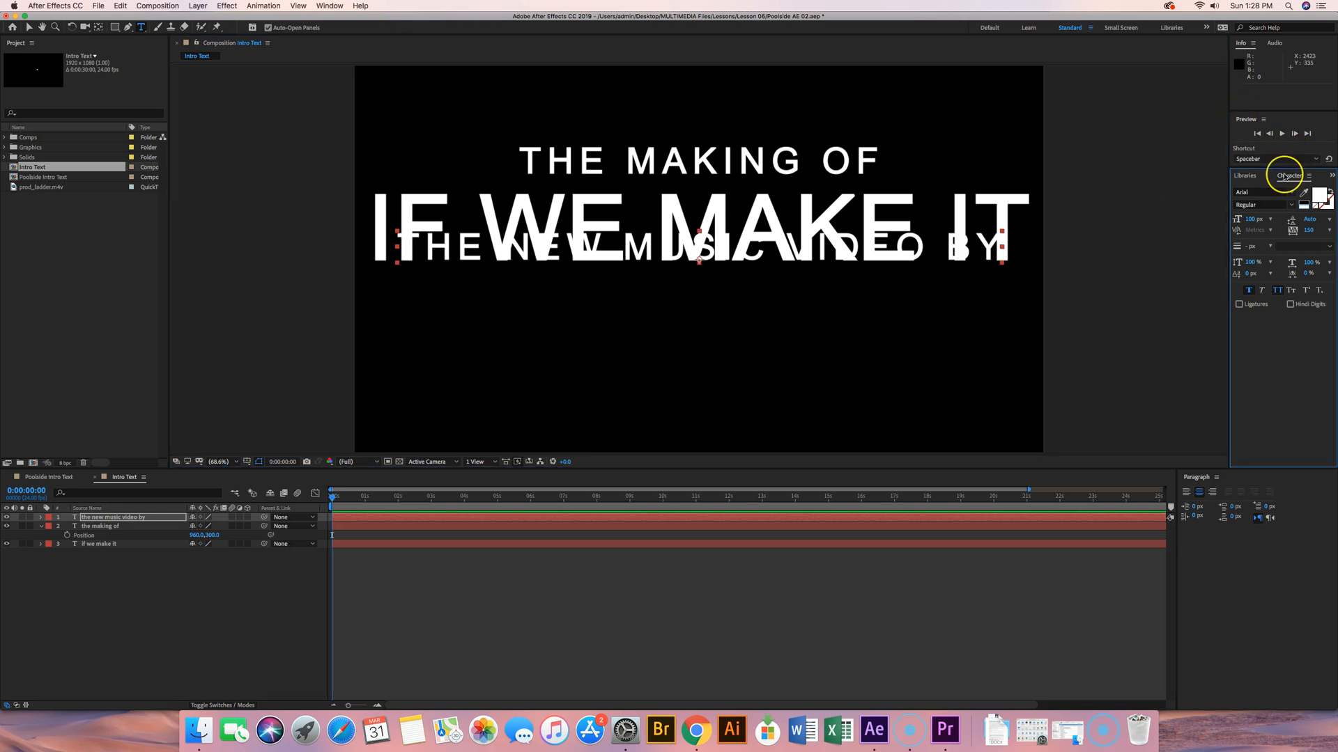
left_click(1256, 219)
type("7")
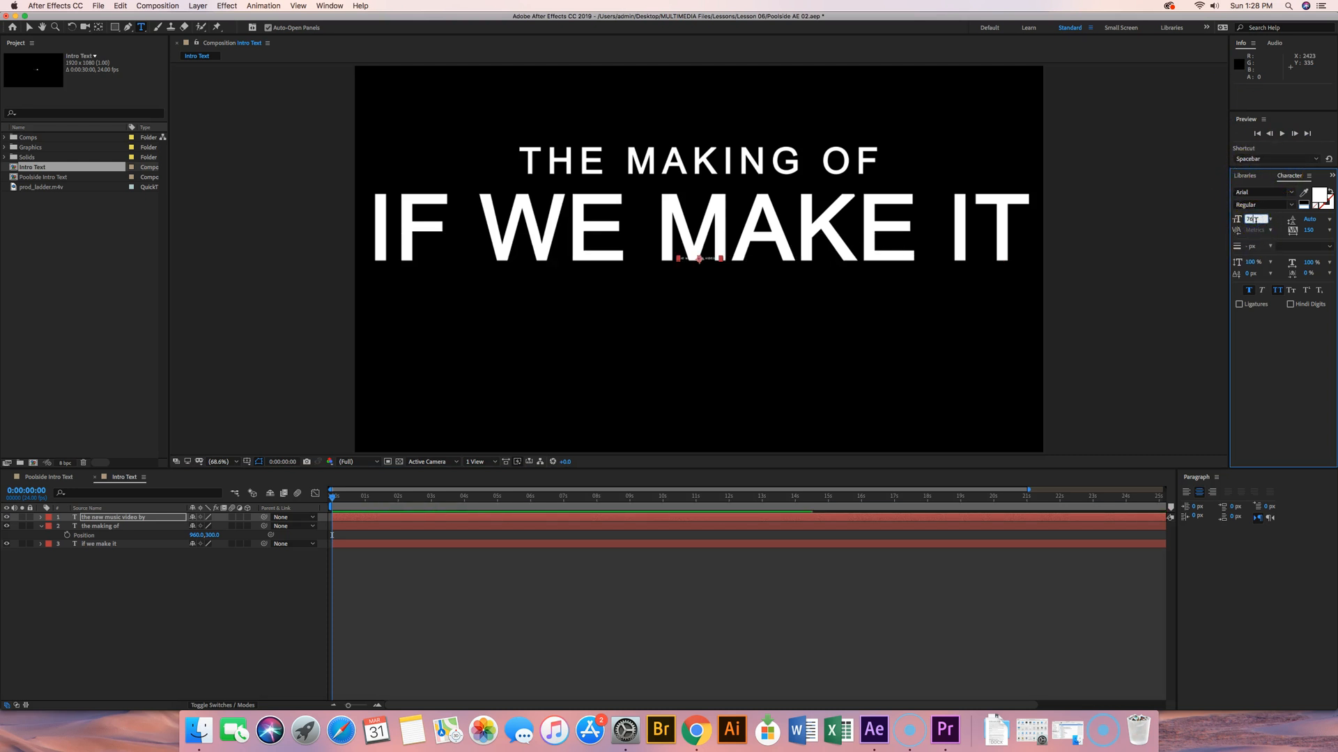
type("6")
key("Return")
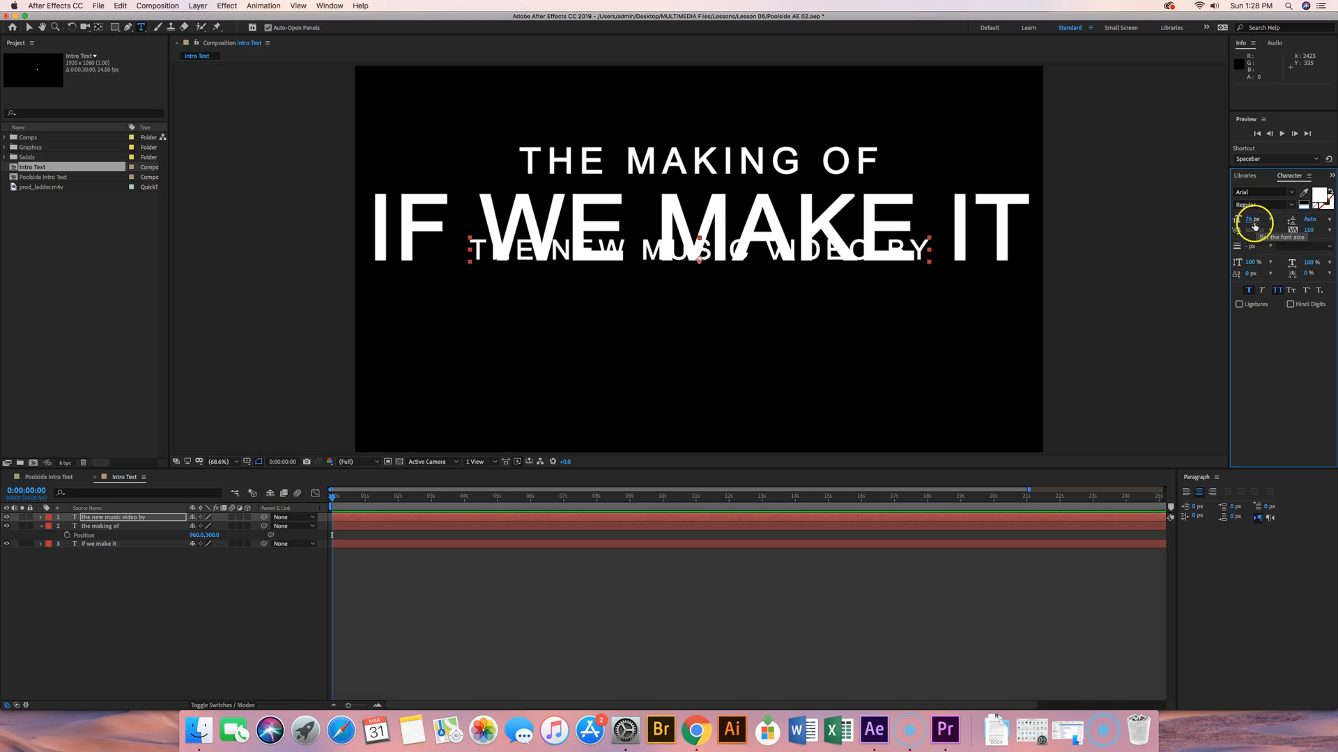
left_click(1310, 233)
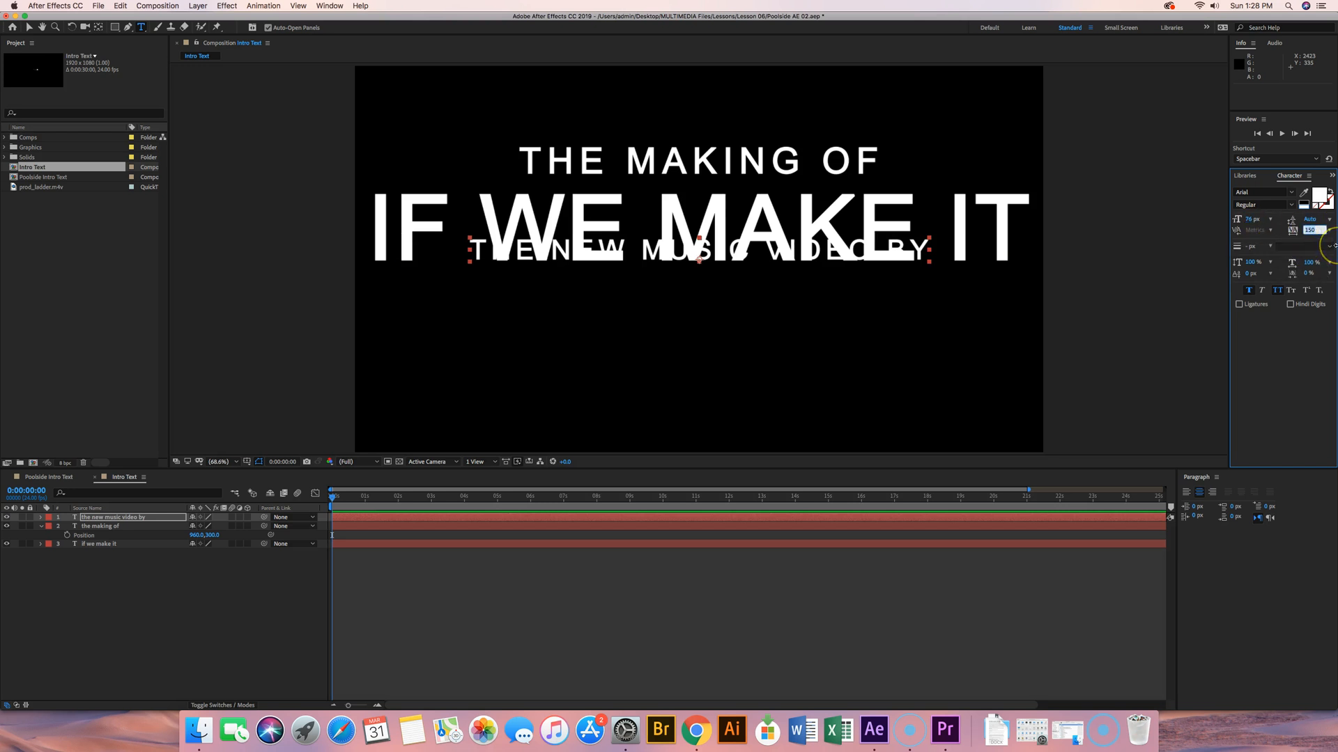
type("0")
key("Return")
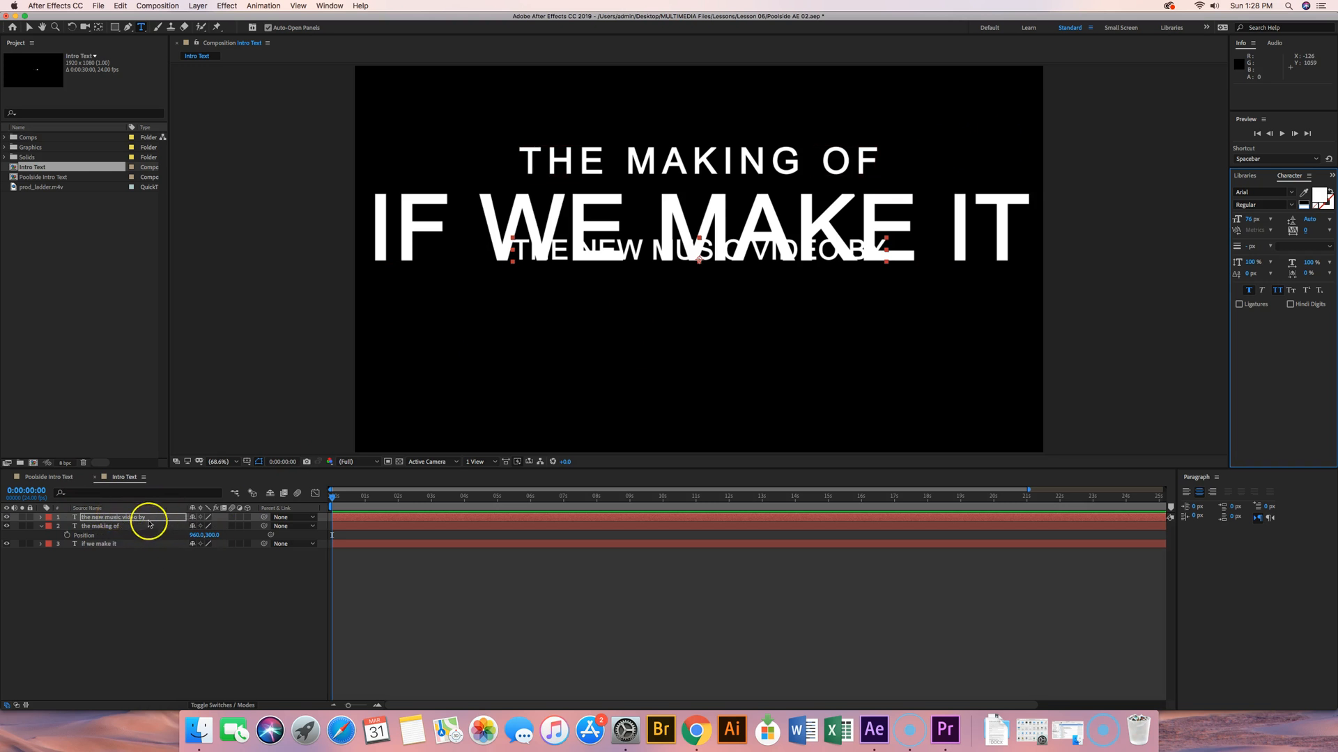
Step: Set the "the new music video by" text layer's vertical position to 750
key("p")
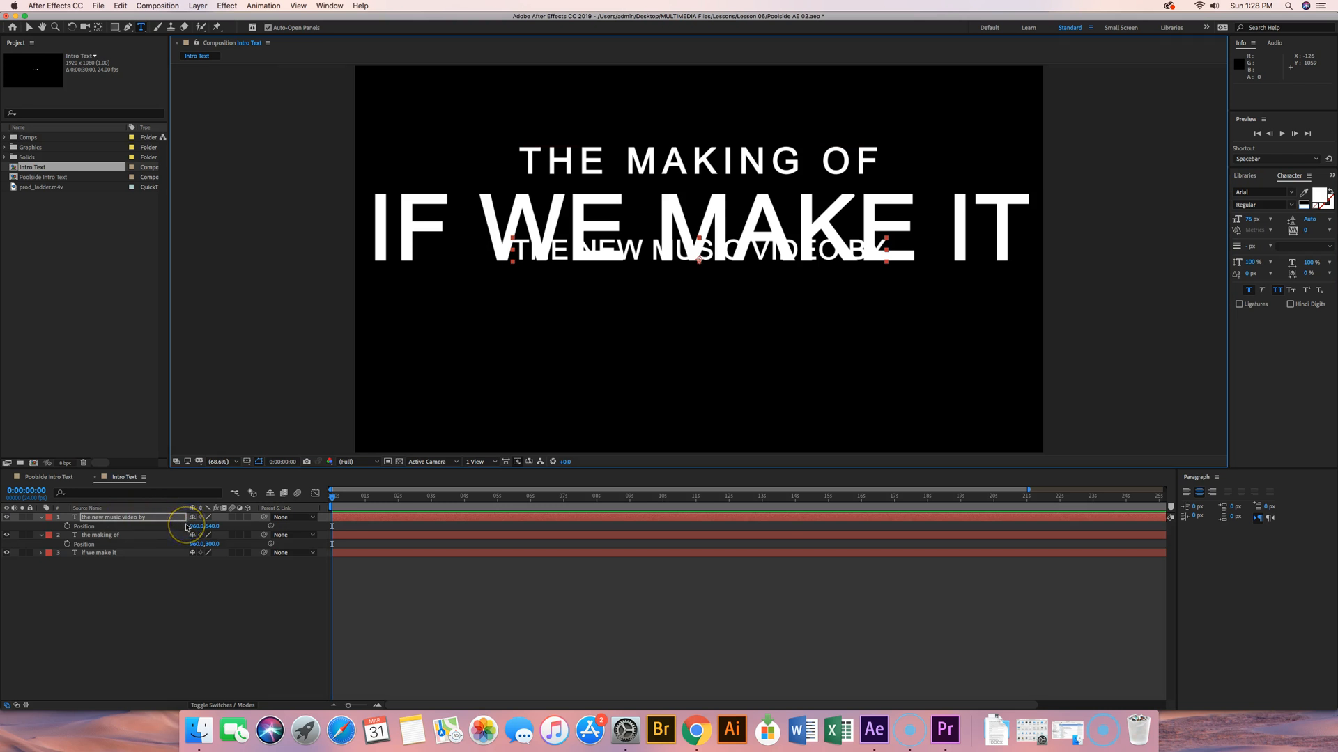
left_click(213, 526)
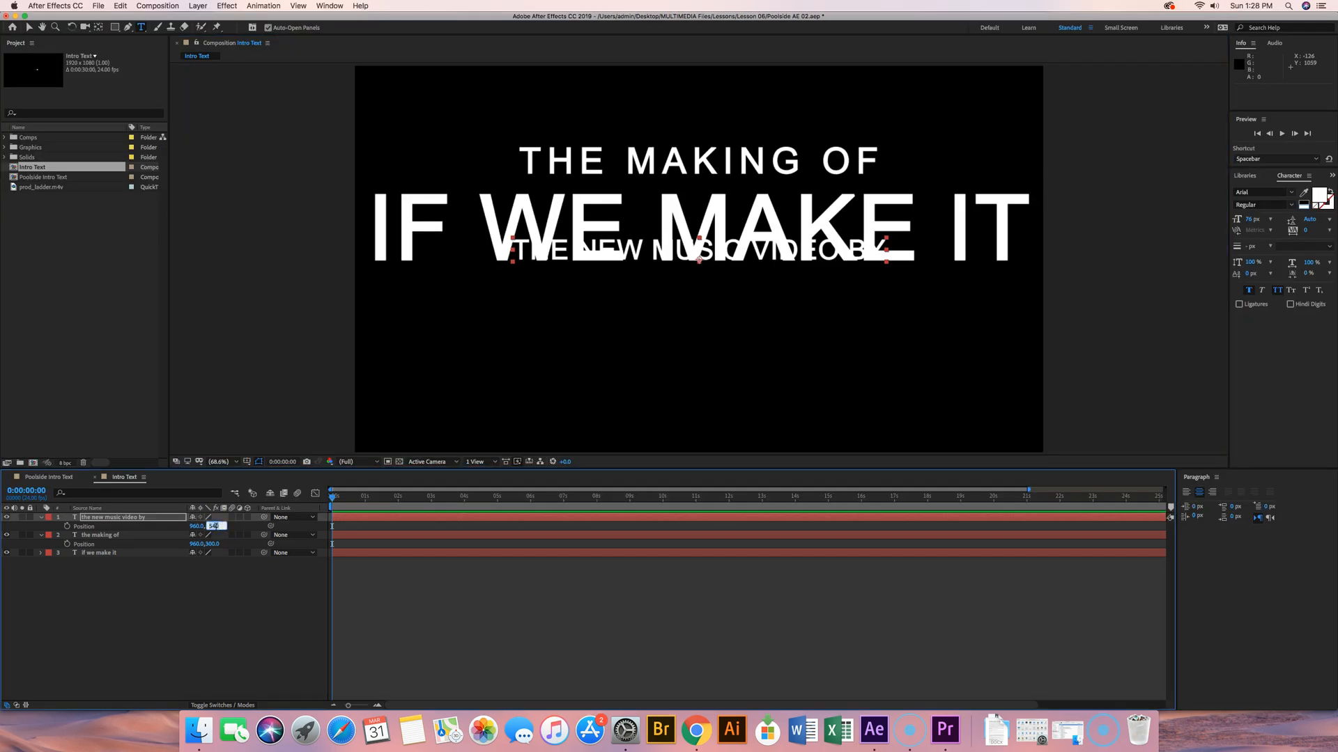
type("7")
key("Return")
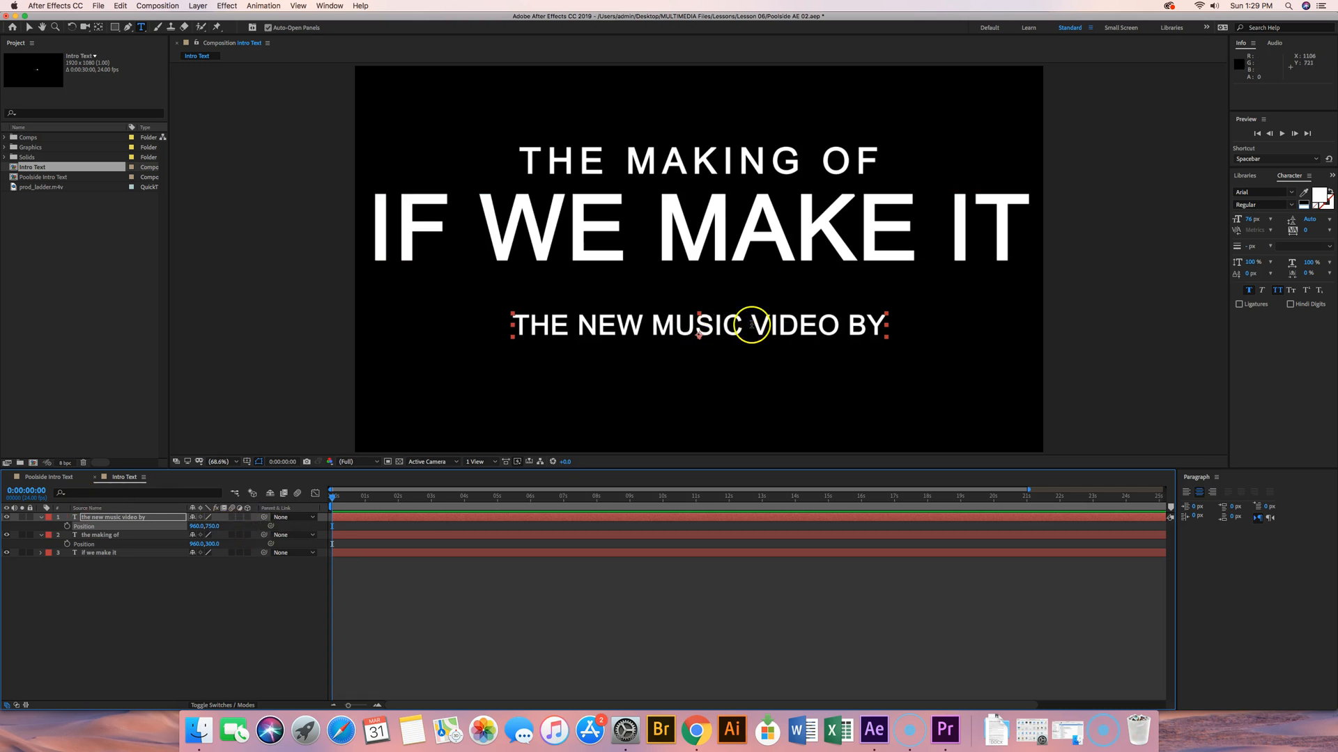
Step: Change the "the new music video by" text's fill color to light blue with RGB values 105, 225, 241
left_click(1320, 196)
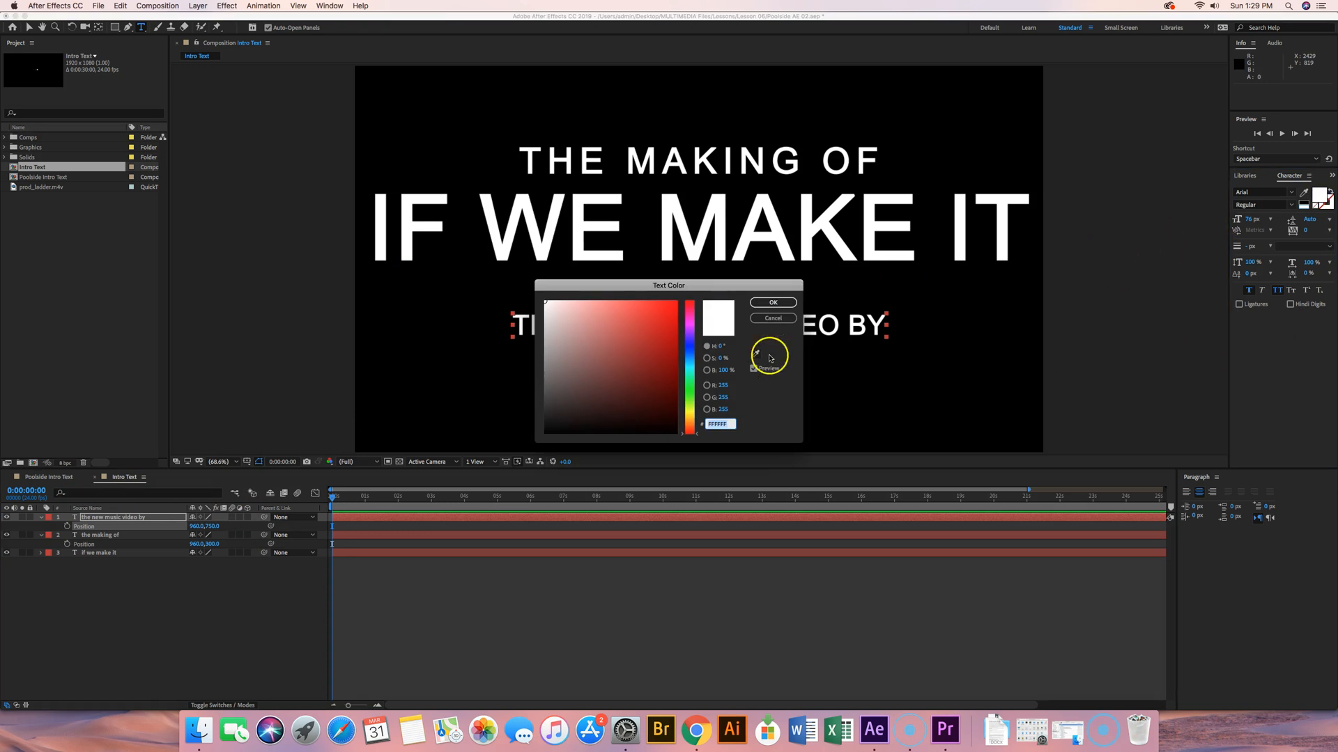
left_click(720, 386)
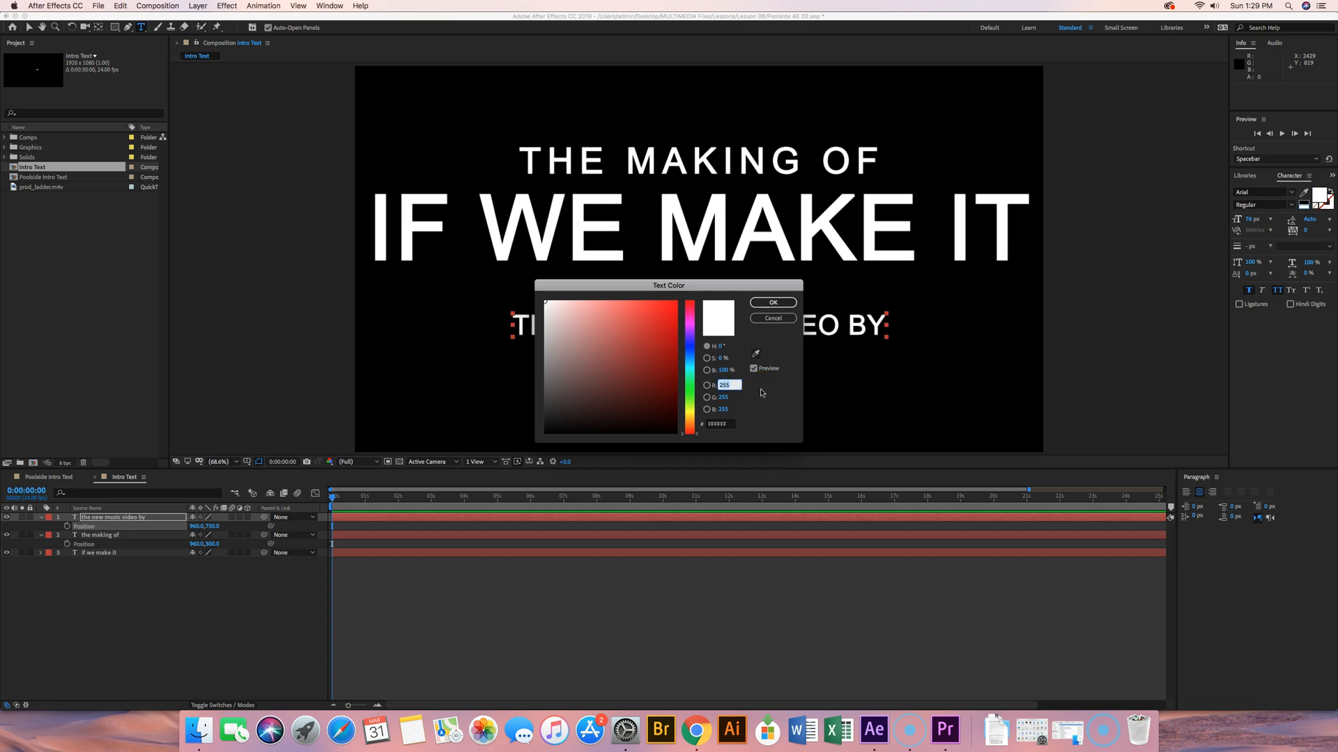
type("105")
key("Tab")
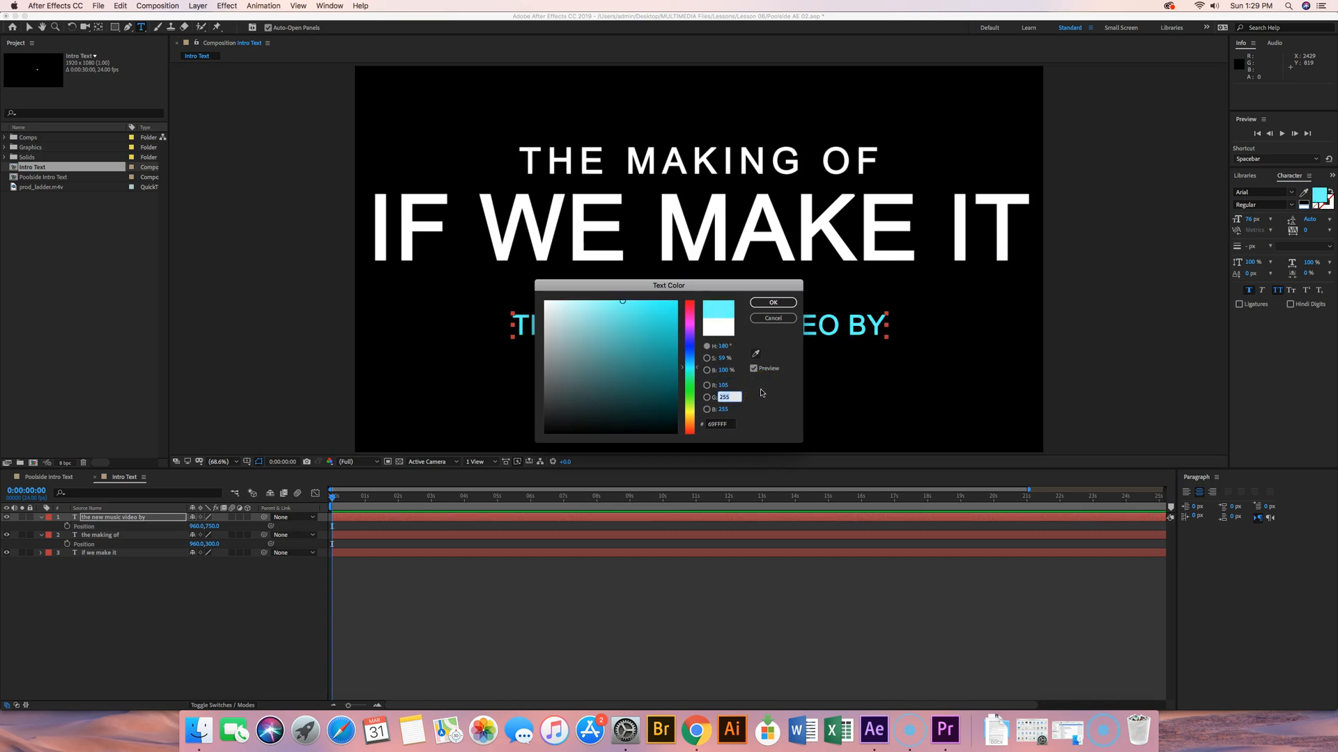
type("225")
key("Tab")
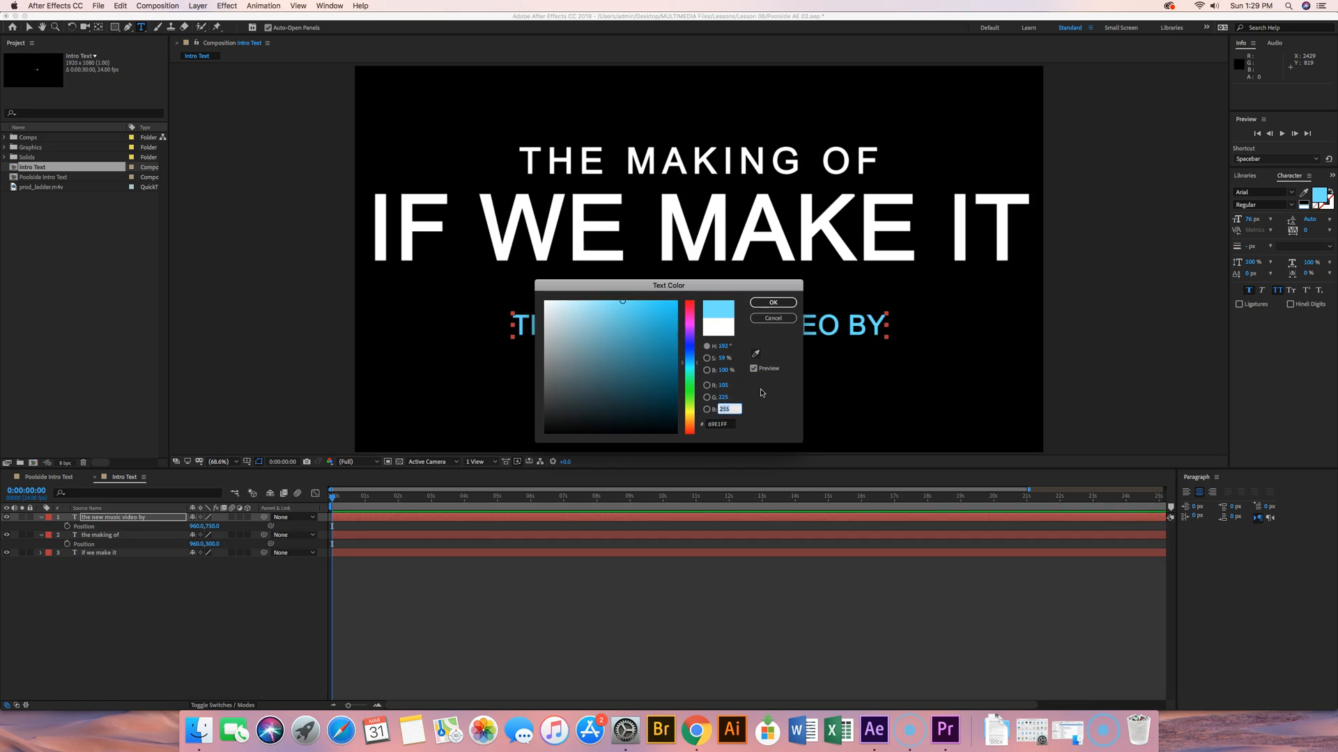
type("241")
key("Tab")
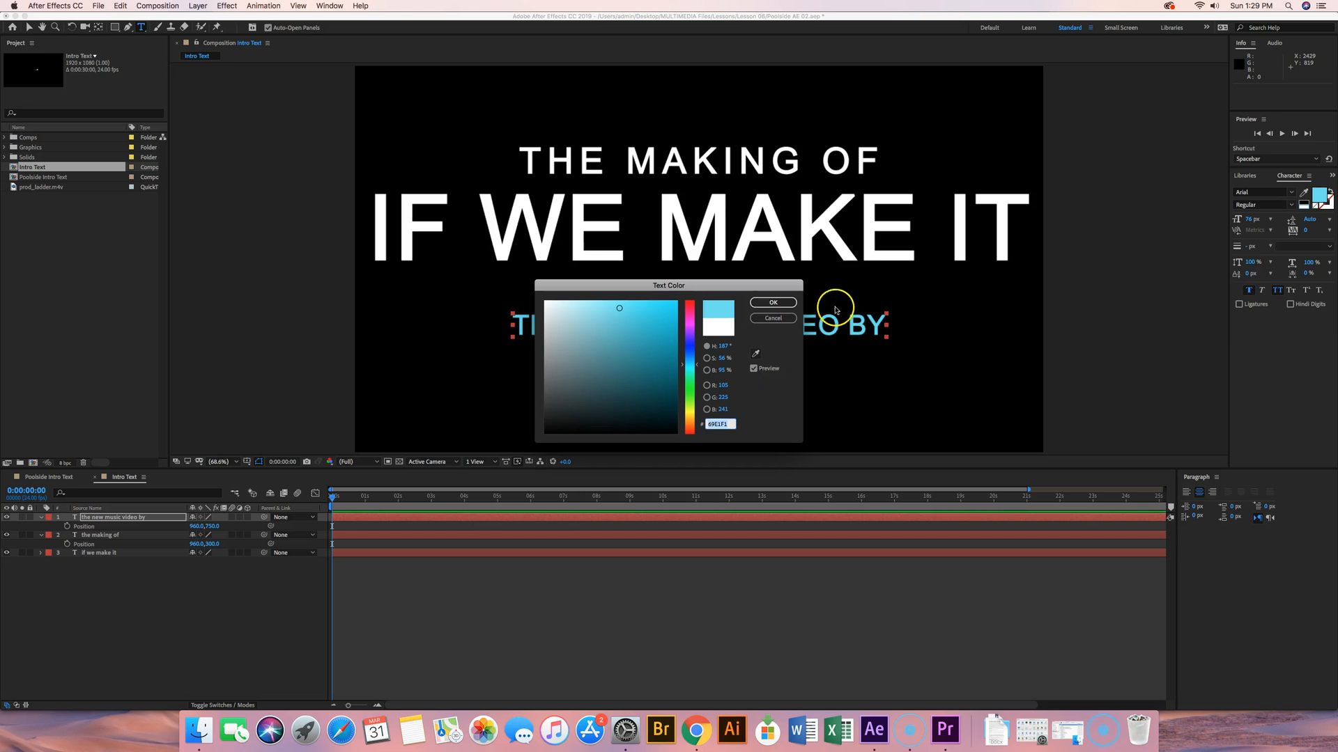
left_click(773, 302)
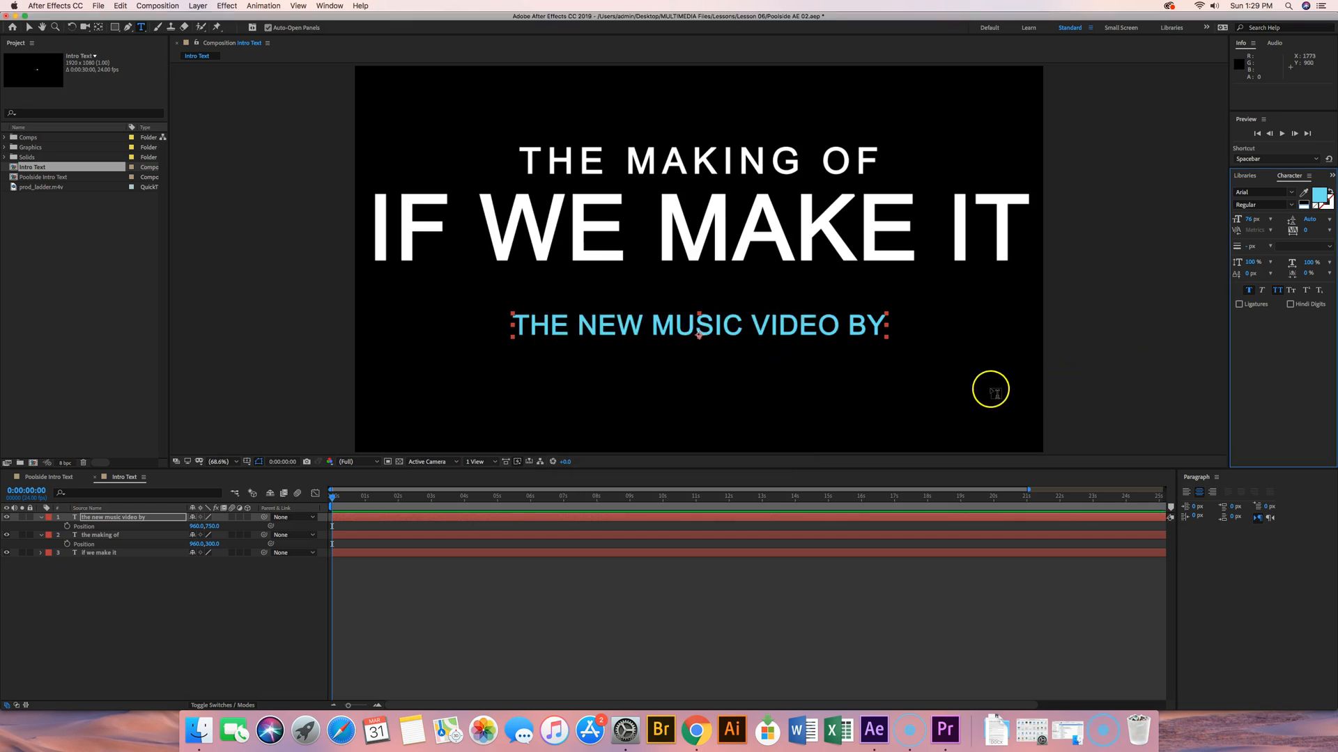